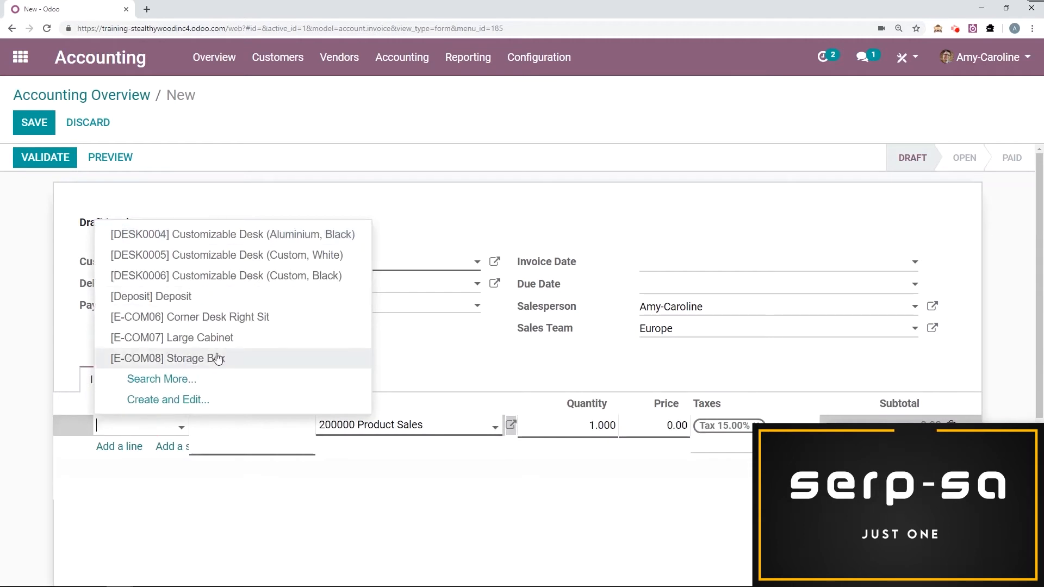
Set the draft invoice's payment terms to 15 Days and its invoice date to 03/05/2019.
left_click(249, 314)
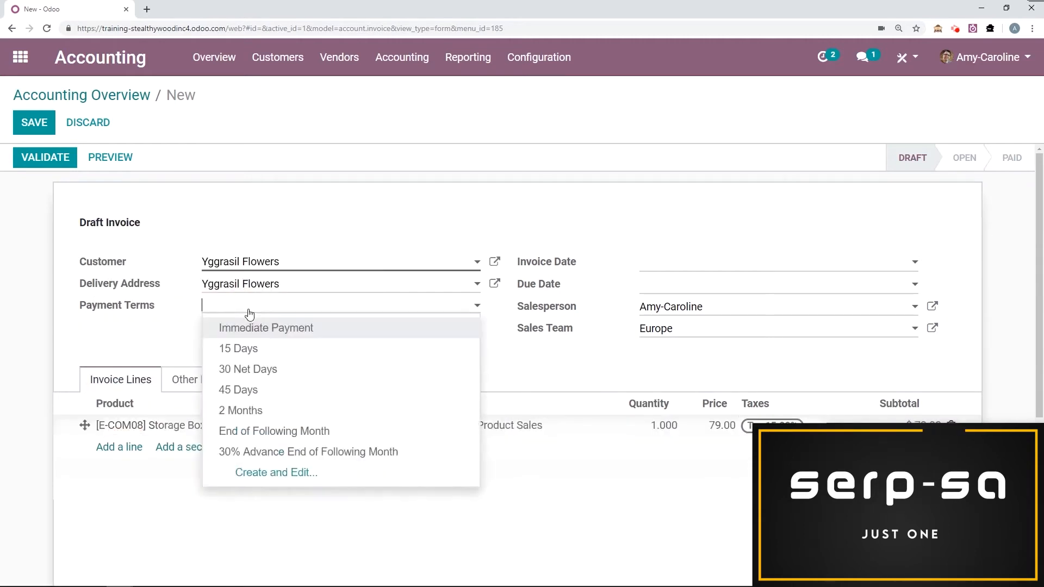
left_click(228, 346)
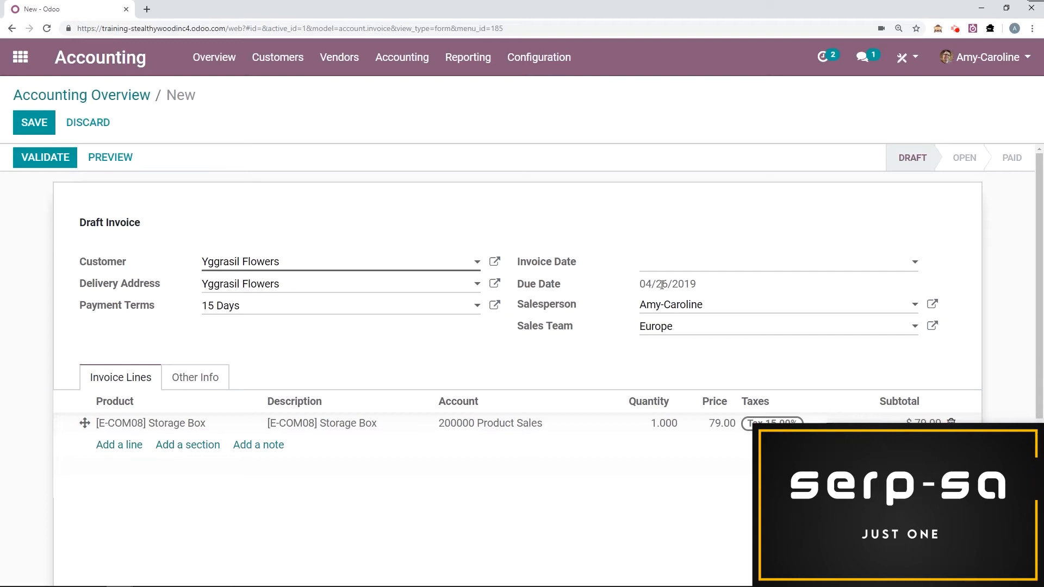
left_click(687, 266)
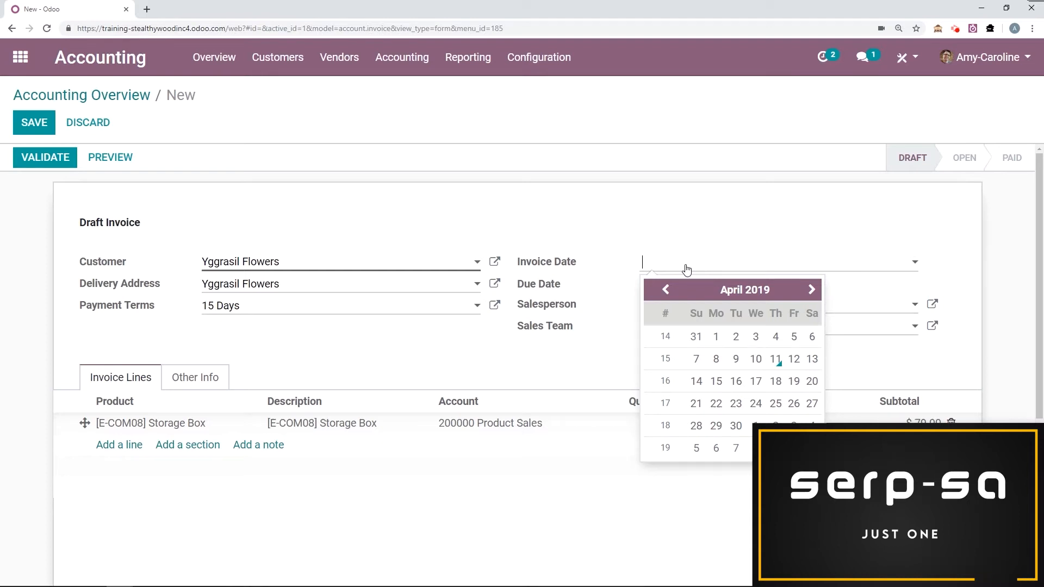
left_click(666, 289)
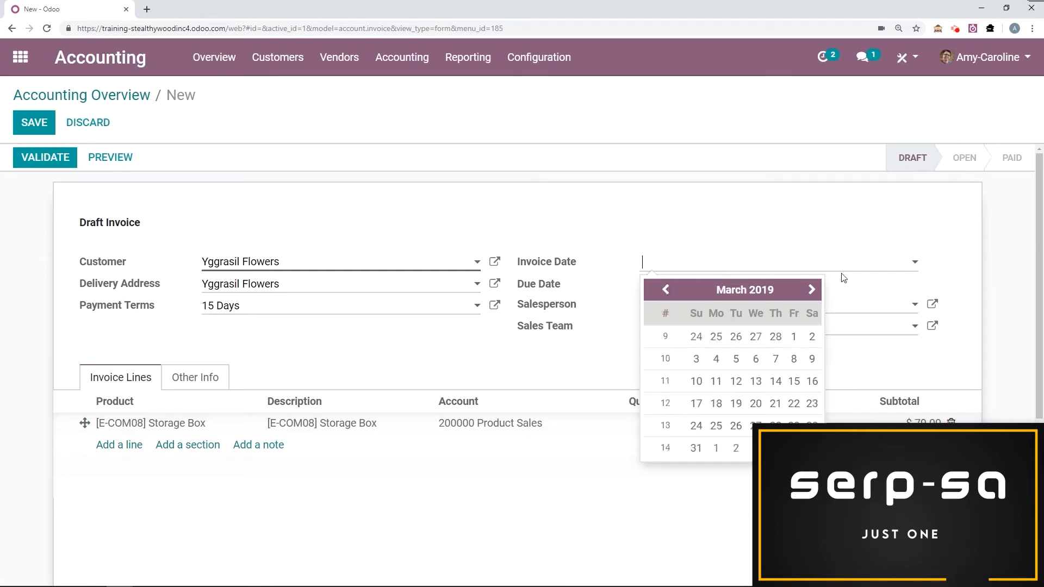
left_click(736, 358)
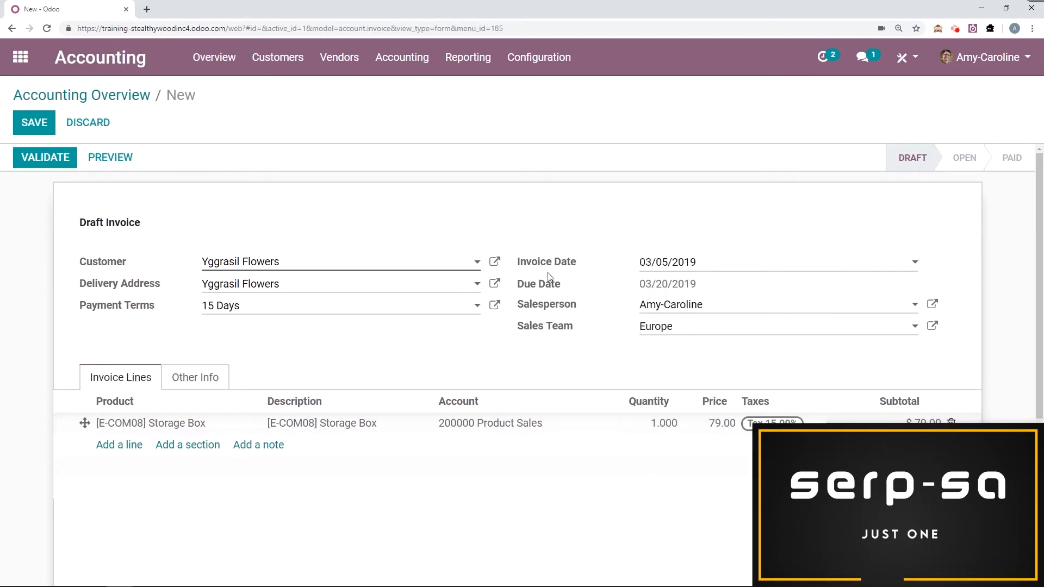
Validate the invoice and open the follow-up report for the amount due from Yggrasil Flowers.
left_click(64, 163)
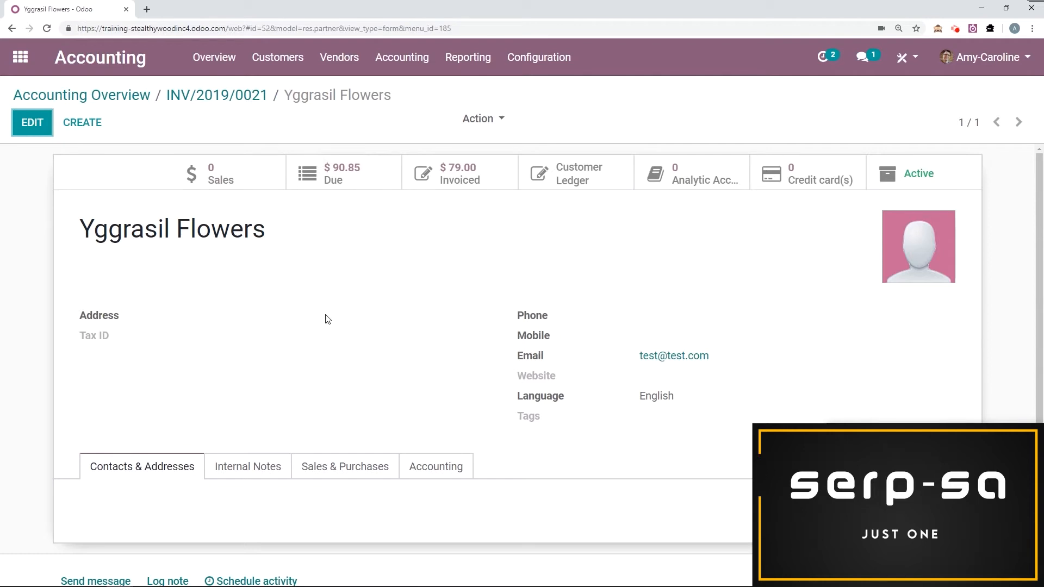
left_click(330, 185)
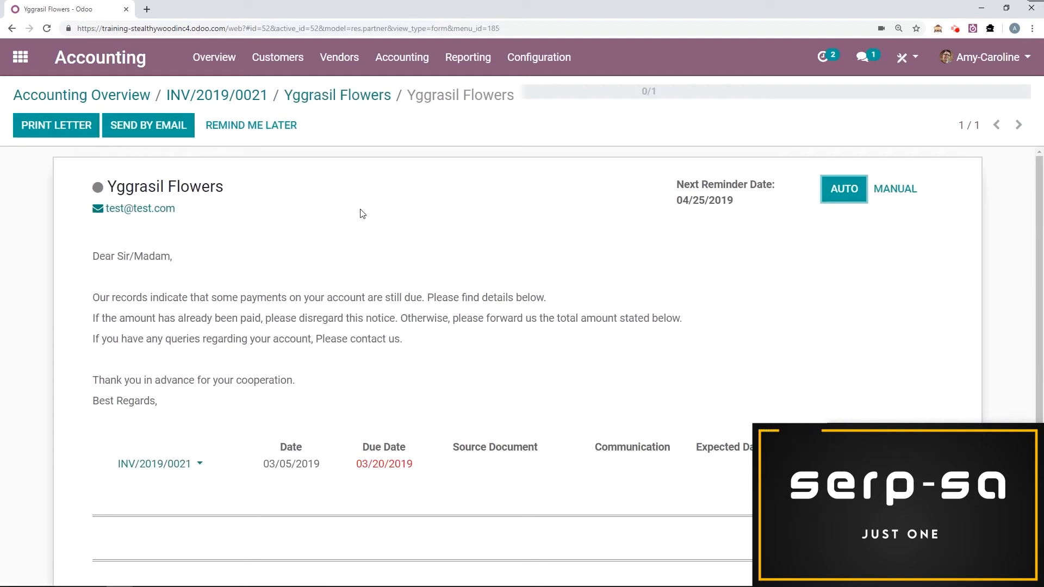
scroll(405, 221, "down", 2)
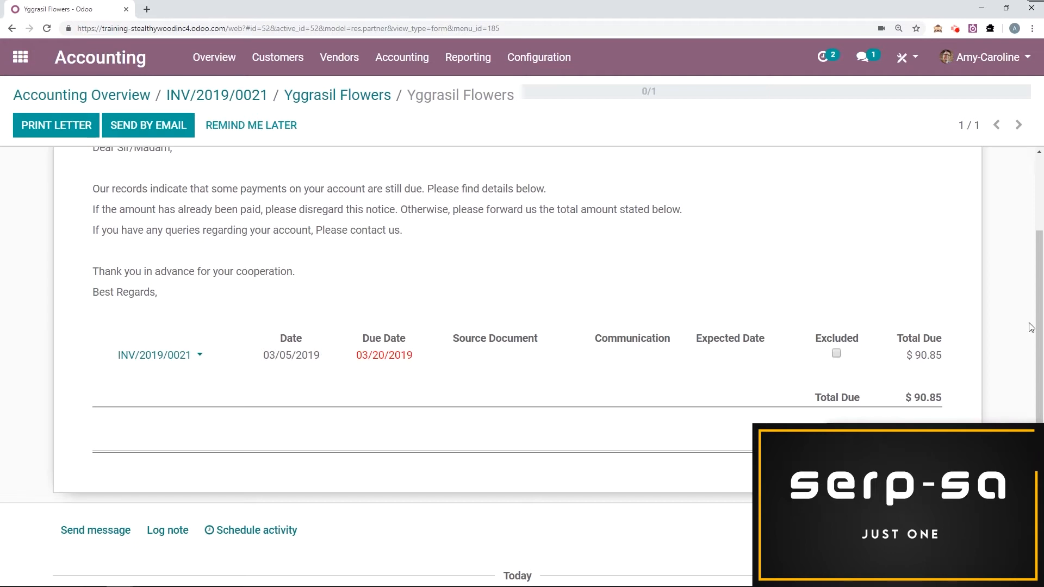
scroll(964, 335, "up", 2)
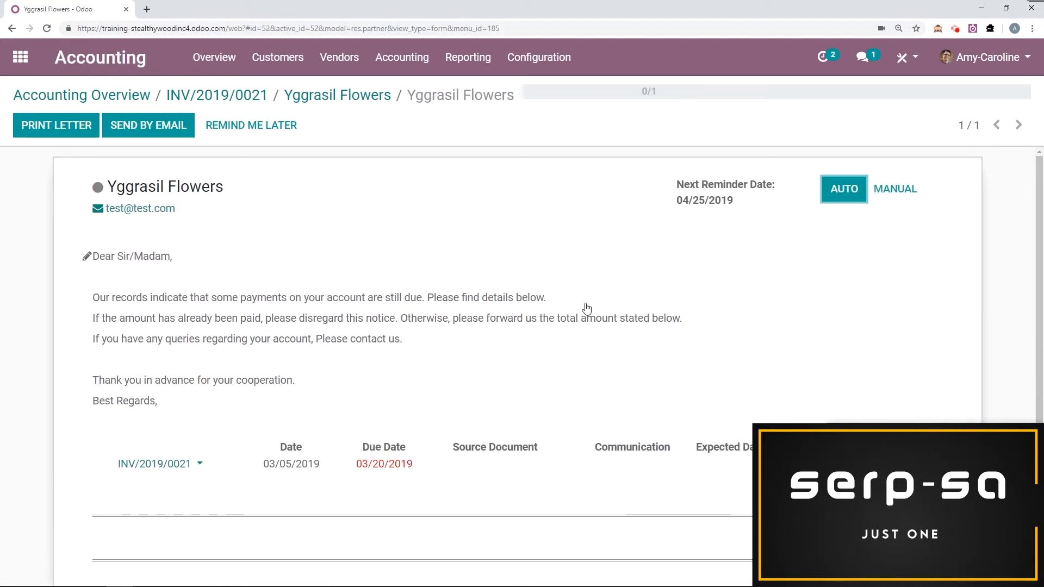
Sign the follow-up letter below "Best Regards," with the sender's name followed by "from Stealthy Wood Inc." and save the text.
left_click(401, 337)
key("Return")
key("Return")
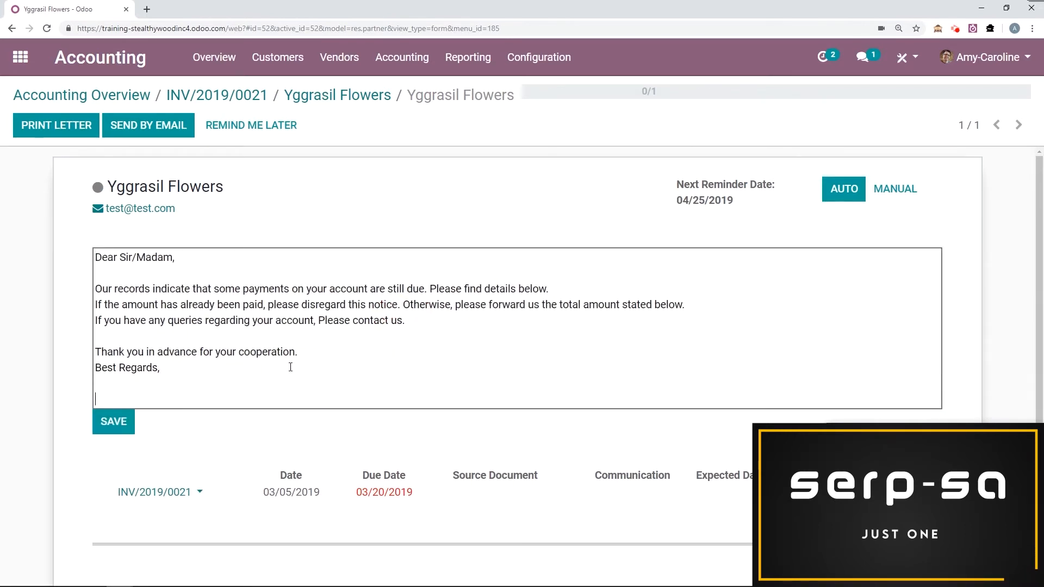
key("BackSpace")
type("Amy-Caroline from ")
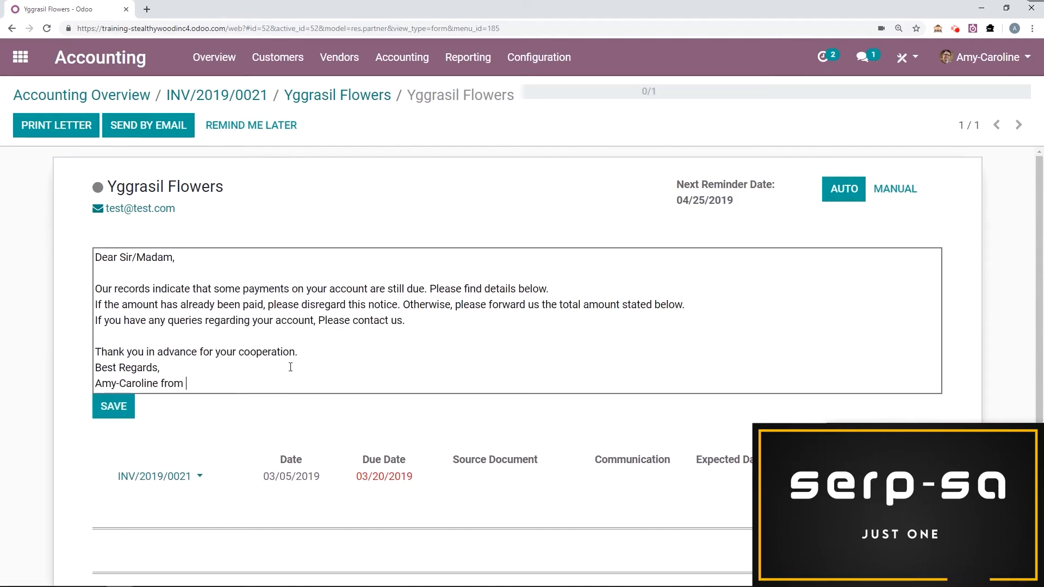
type("Stealthy Wood ")
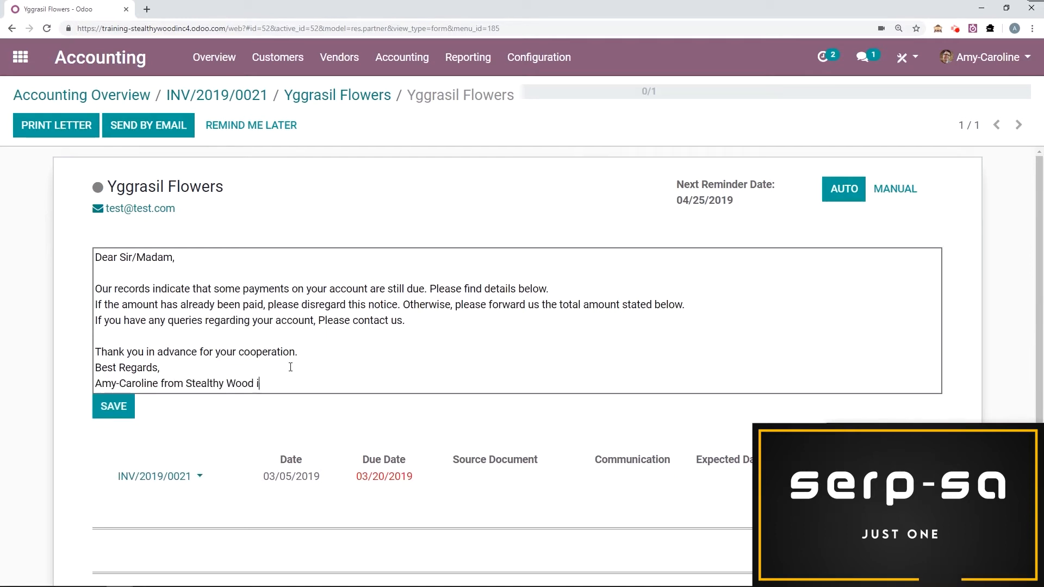
type("Inc")
key("BackSpace")
key("BackSpace")
type("nc.")
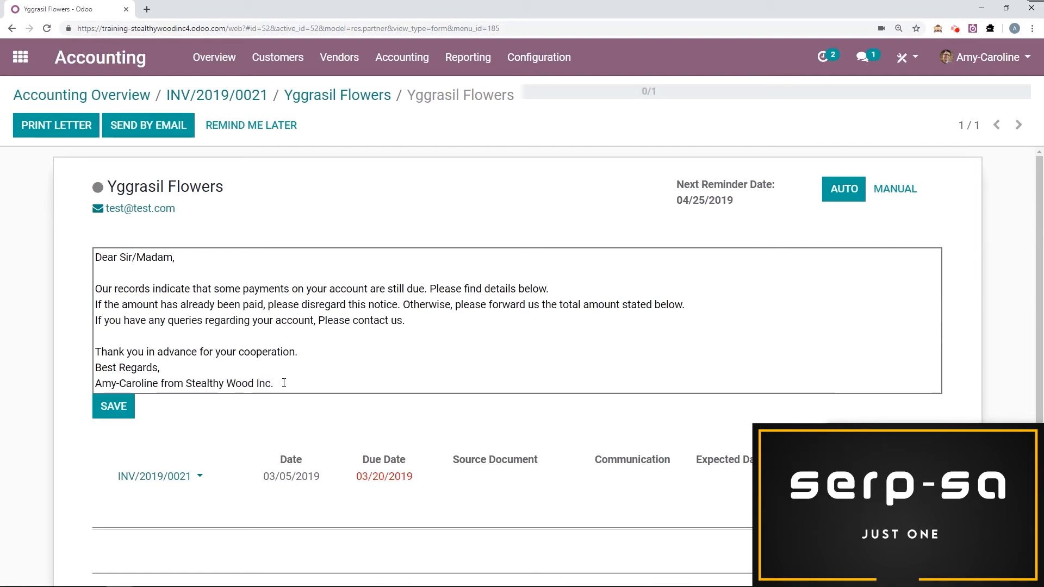
left_click_drag(284, 382, 94, 381)
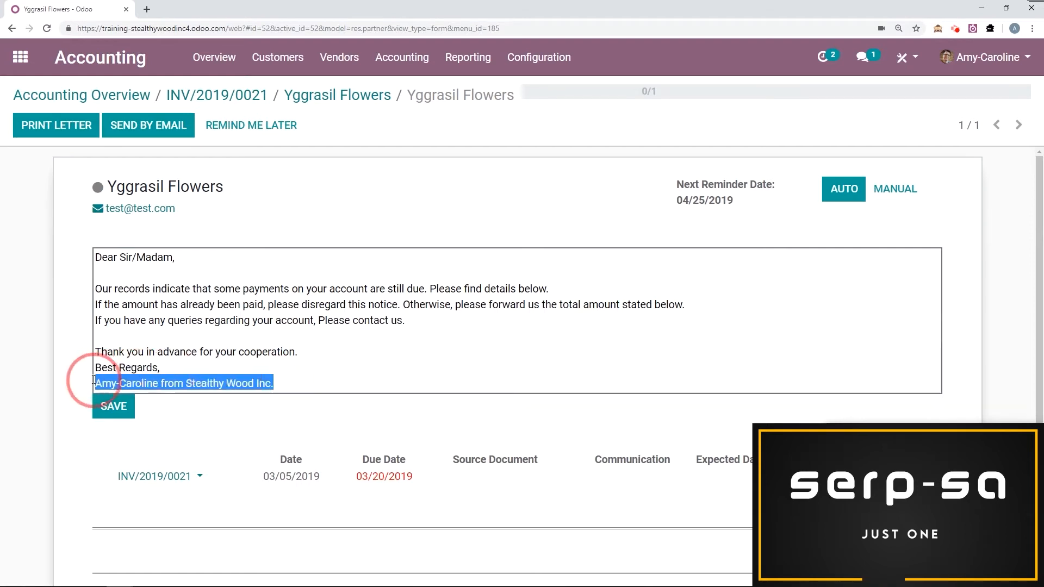
left_click(307, 353)
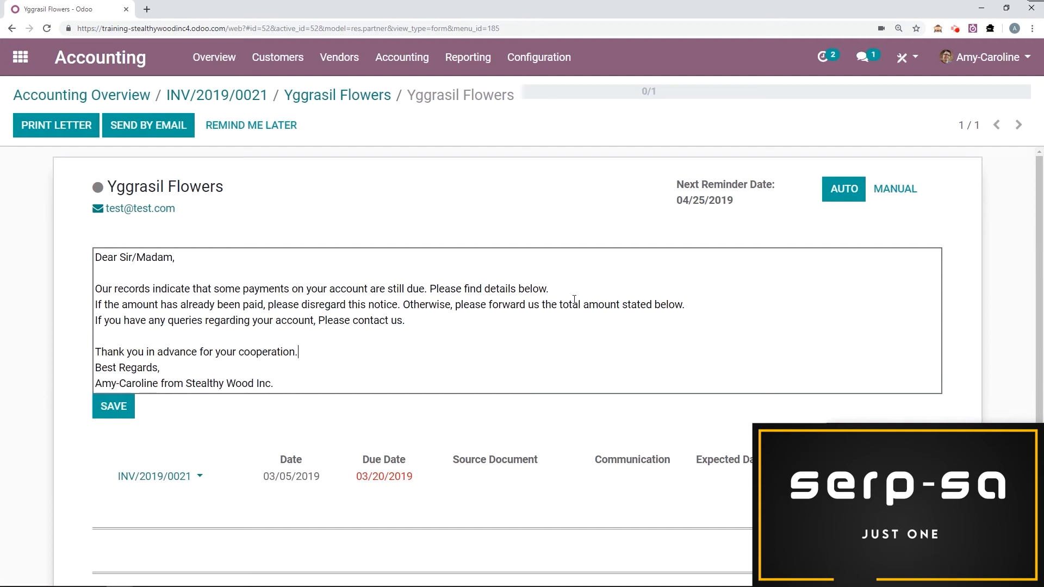
left_click(106, 416)
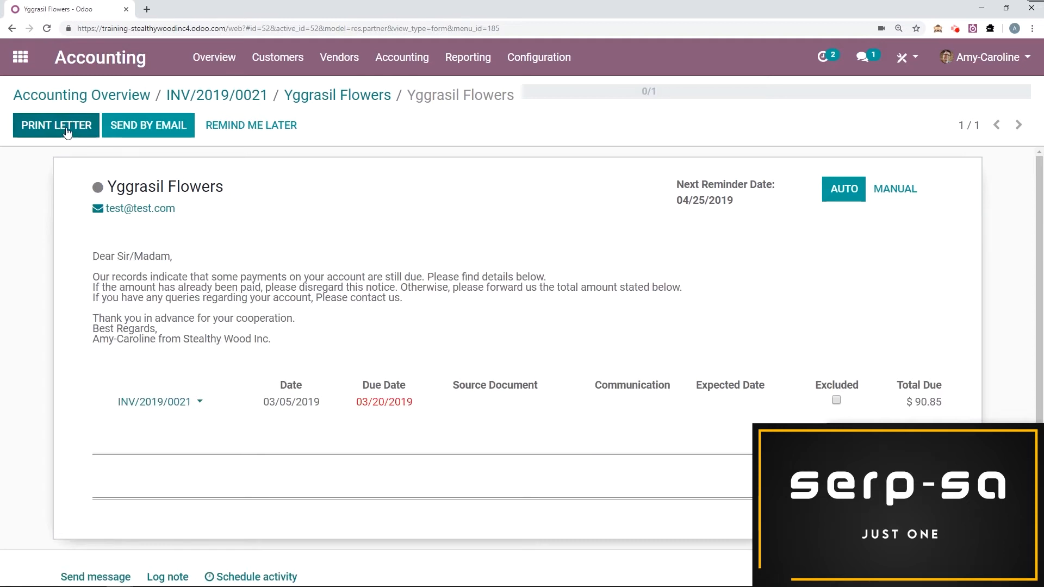
Send the follow-up report by email and review the message logged below the report.
left_click(156, 135)
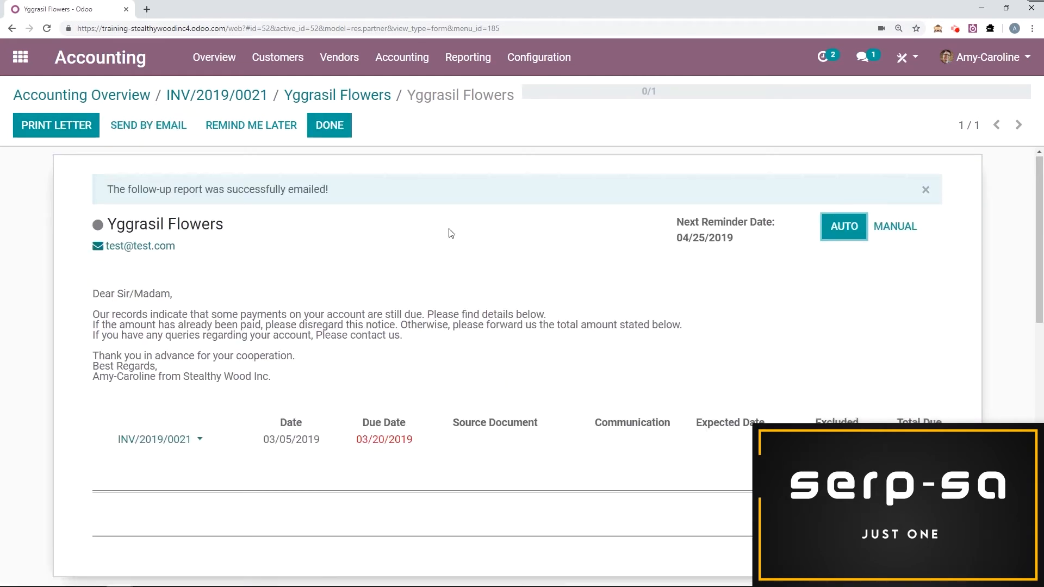
scroll(449, 233, "down", 10)
scroll(436, 233, "down", 2)
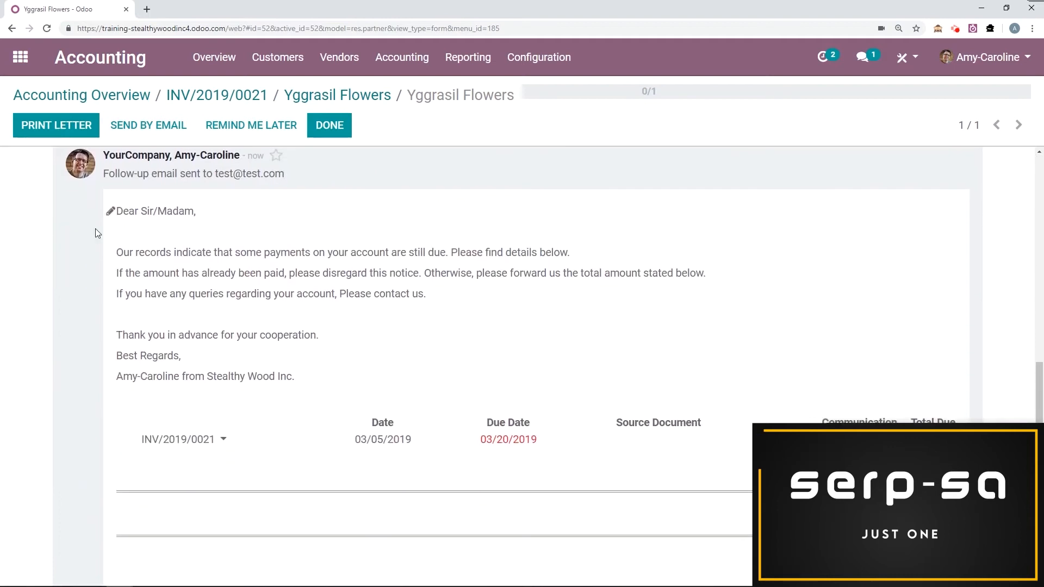
scroll(76, 340, "up", 2)
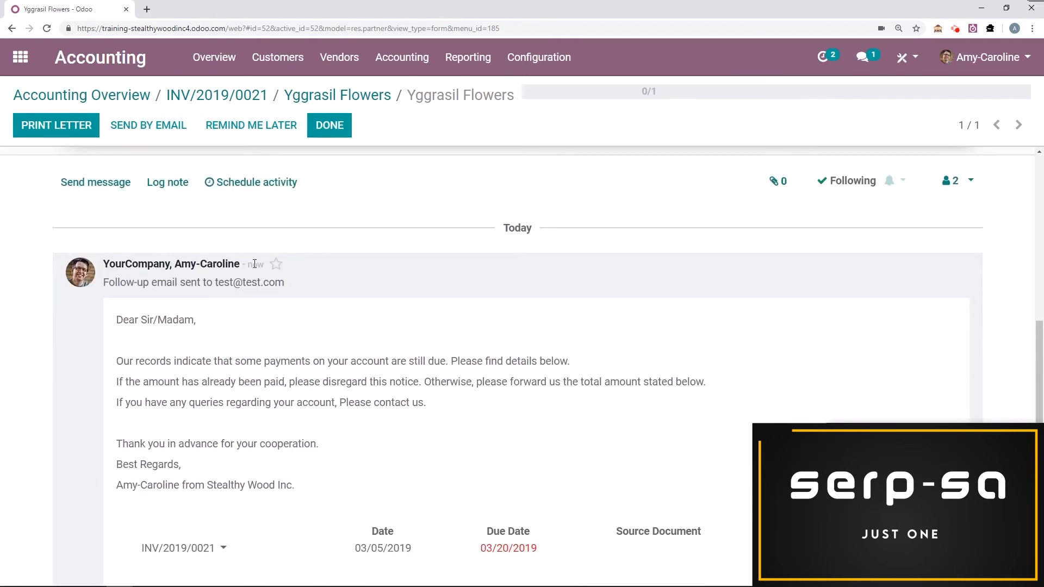
scroll(365, 303, "up", 5)
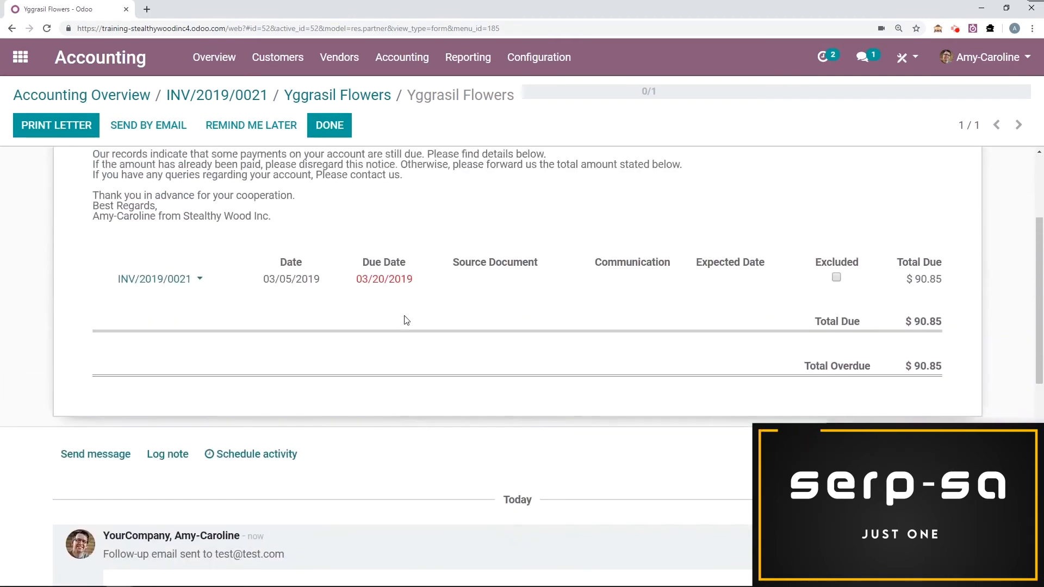
scroll(405, 320, "up", 3)
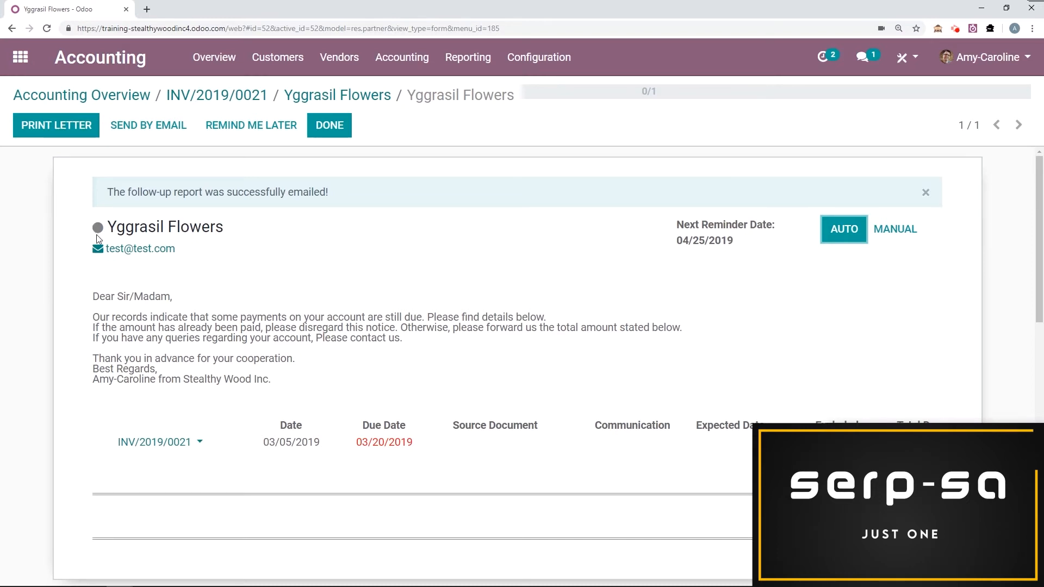
Mark Yggrasil Flowers as a Good Debtor and set the follow-up as done.
mouse_move(103, 231)
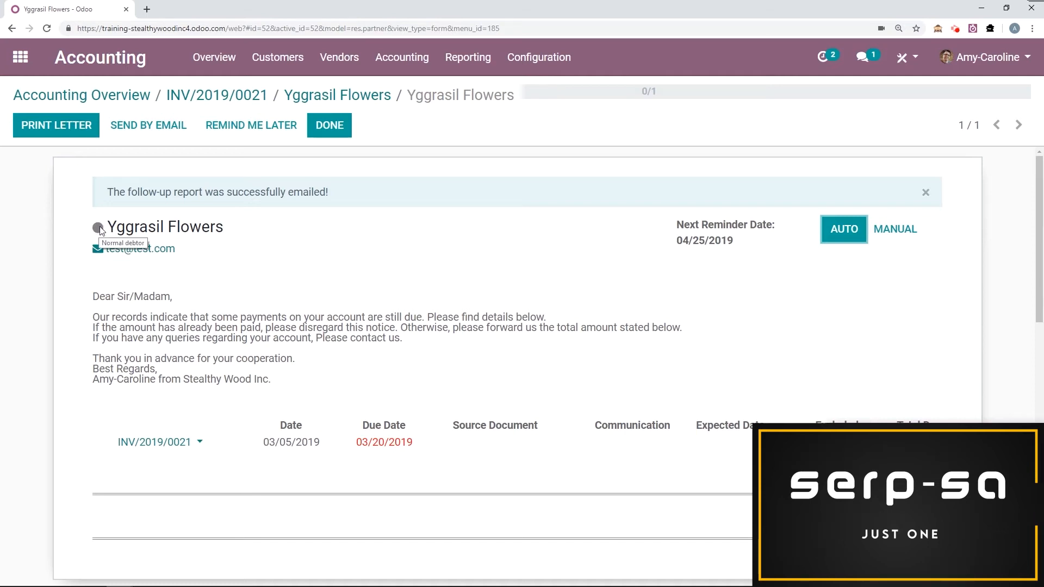
left_click(98, 228)
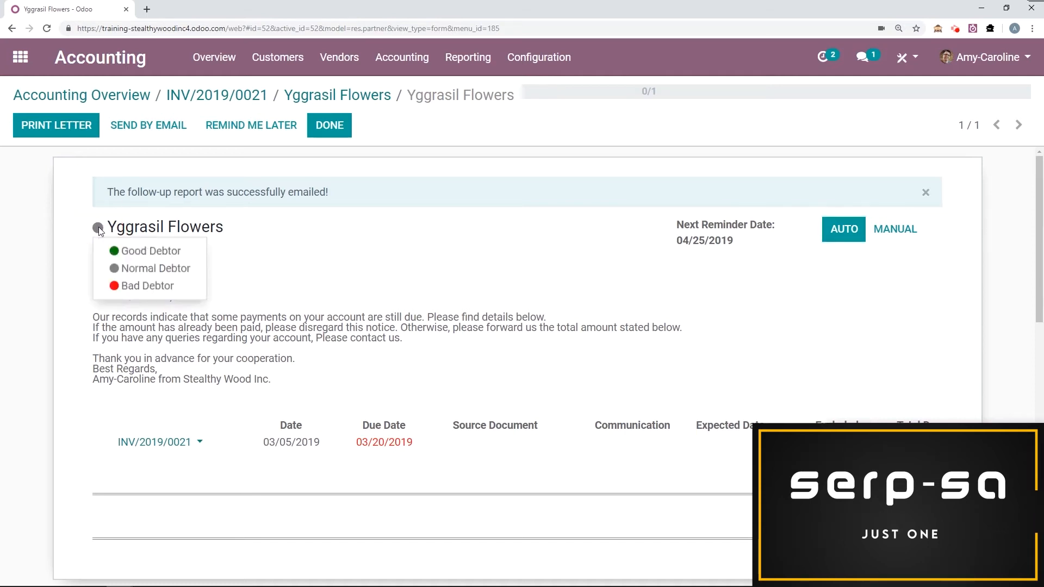
left_click(137, 251)
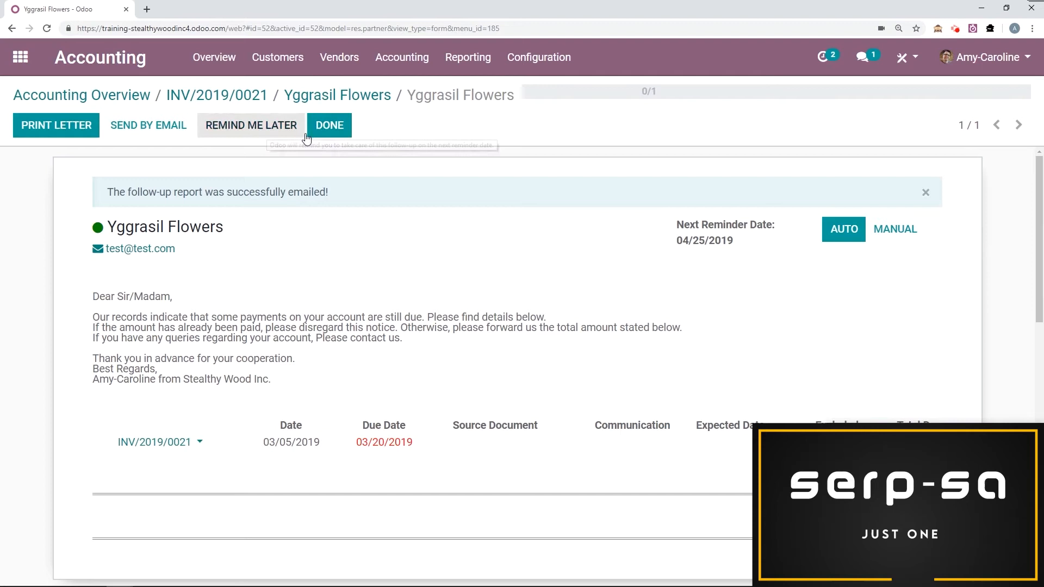
left_click(331, 128)
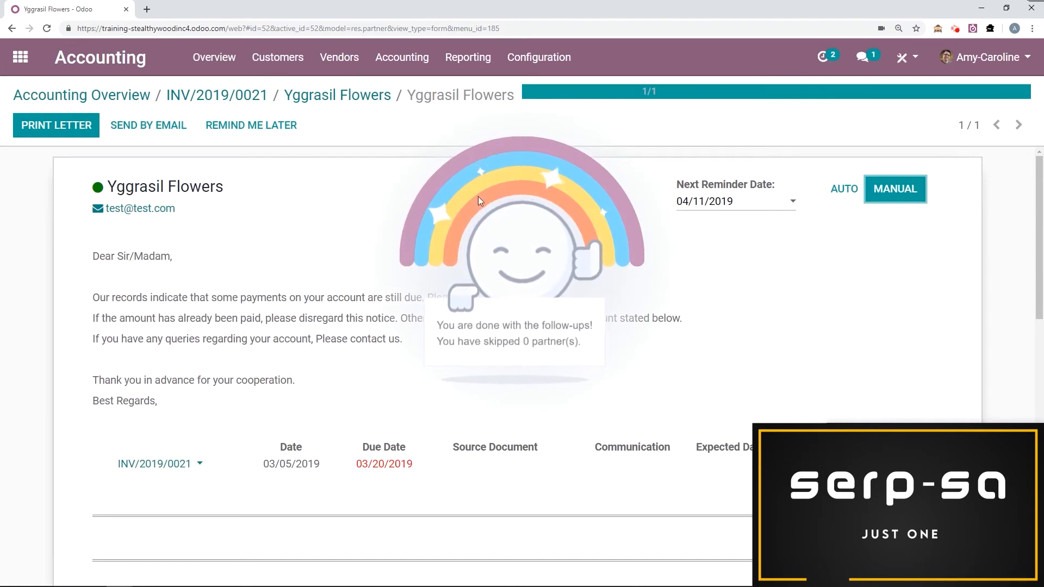
Enable Follow-up Levels under Customer Payments in the accounting settings and save the settings.
left_click(542, 58)
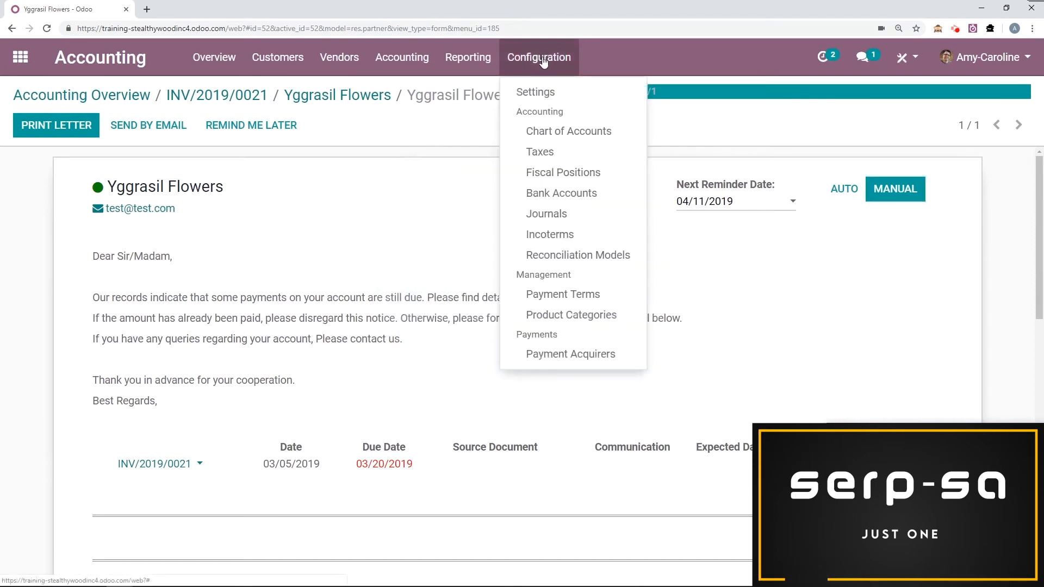
left_click(530, 92)
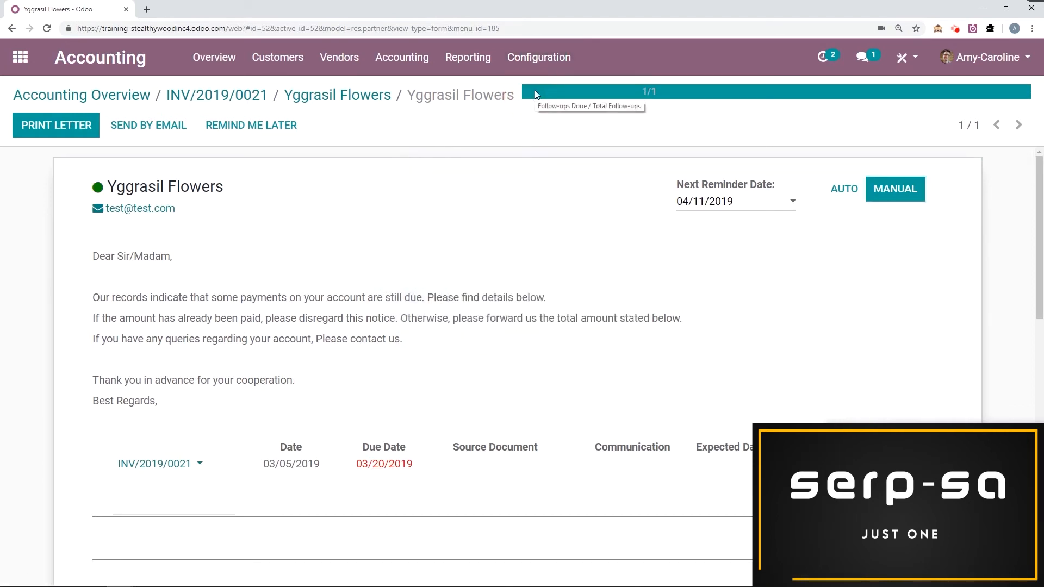
scroll(435, 216, "down", 15)
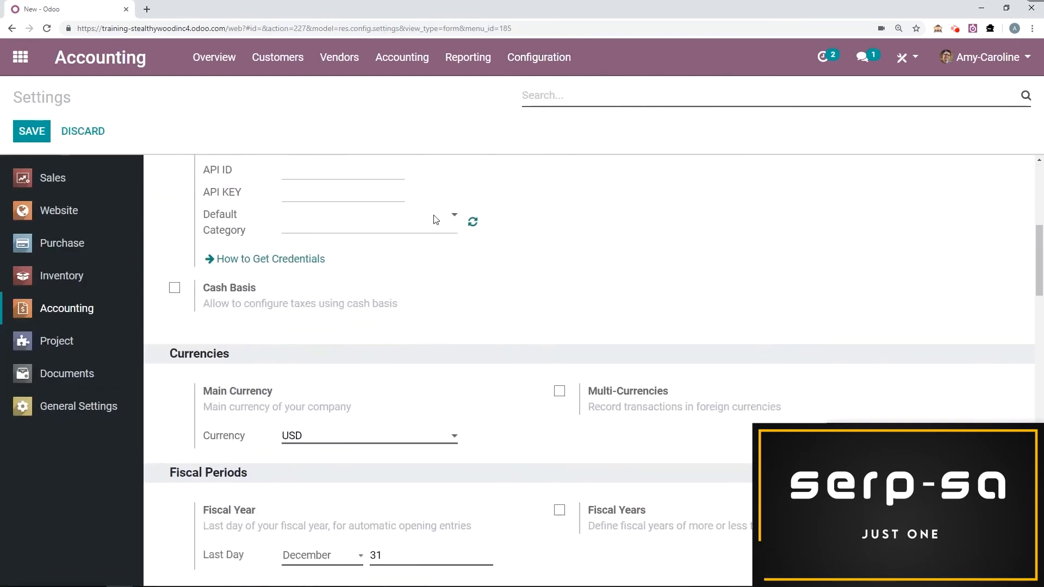
scroll(428, 218, "down", 2)
left_click_drag(276, 168, 195, 173)
left_click(333, 180)
left_click_drag(676, 205, 594, 205)
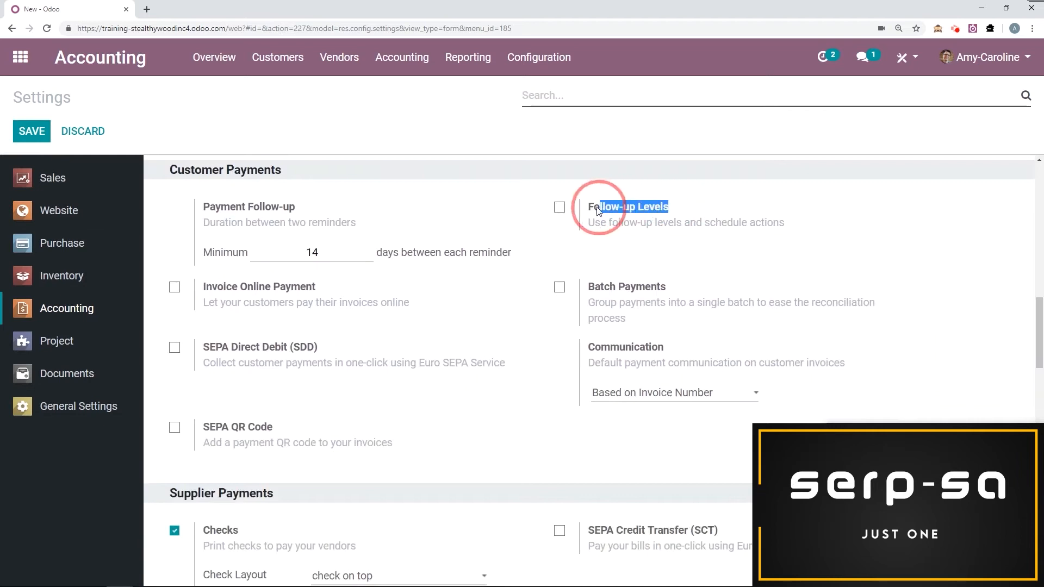
left_click(636, 242)
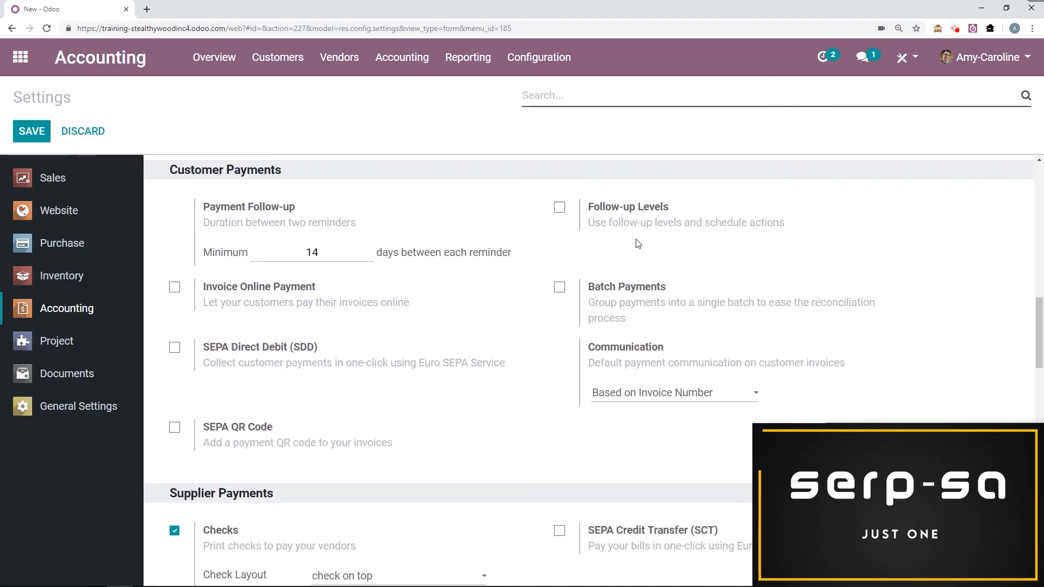
left_click(560, 209)
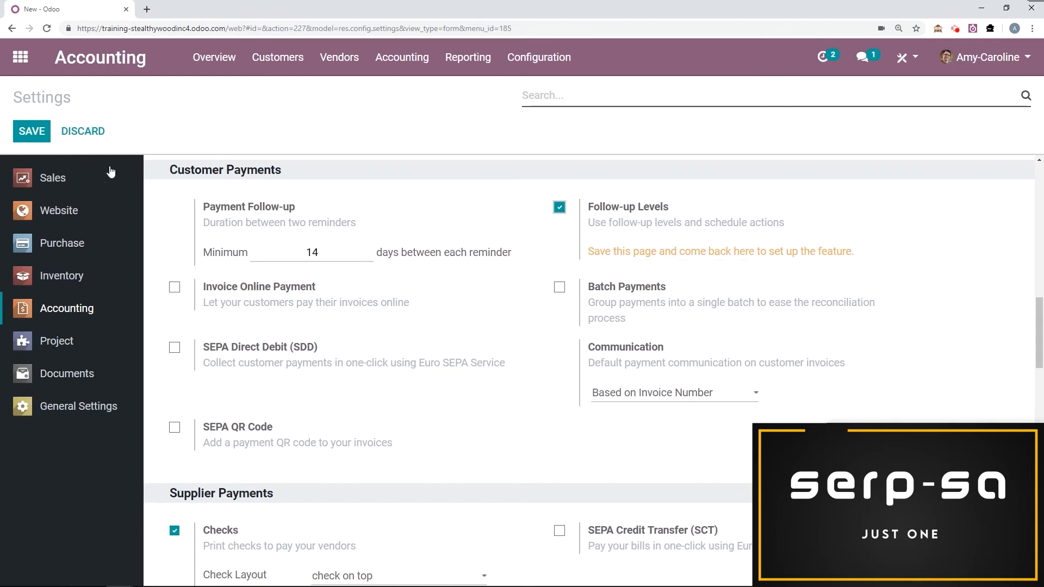
left_click(28, 134)
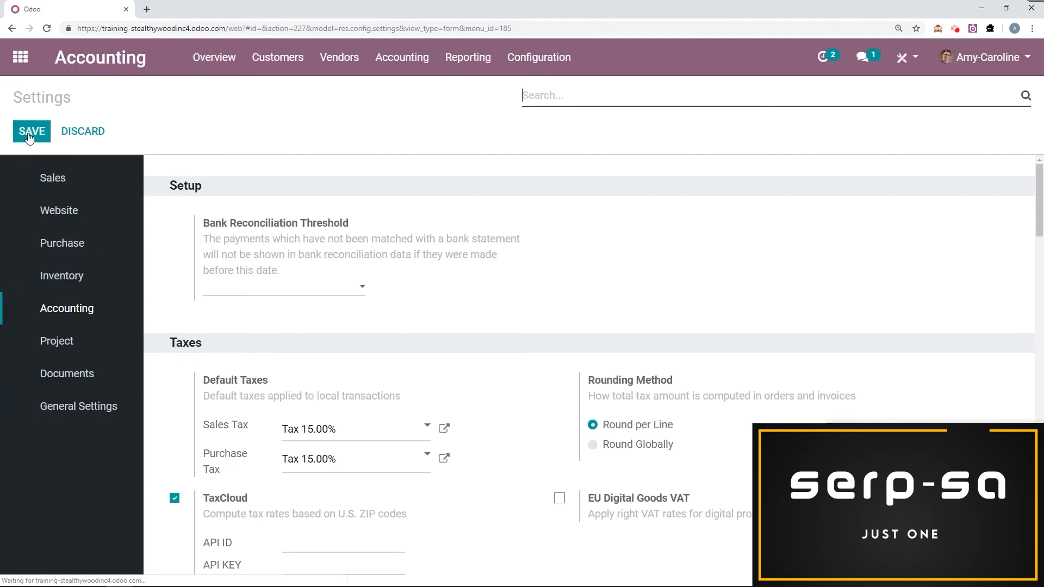
Open the follow-up levels for editing and set the First reminder email level to trigger at -15 days overdue.
scroll(491, 220, "down", 4)
scroll(587, 220, "down", 10)
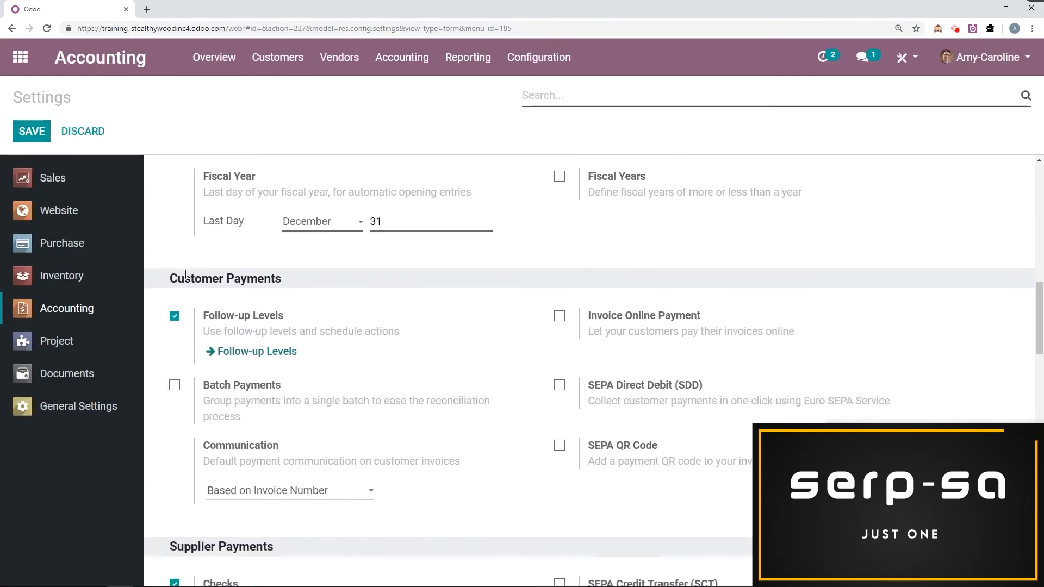
left_click(259, 357)
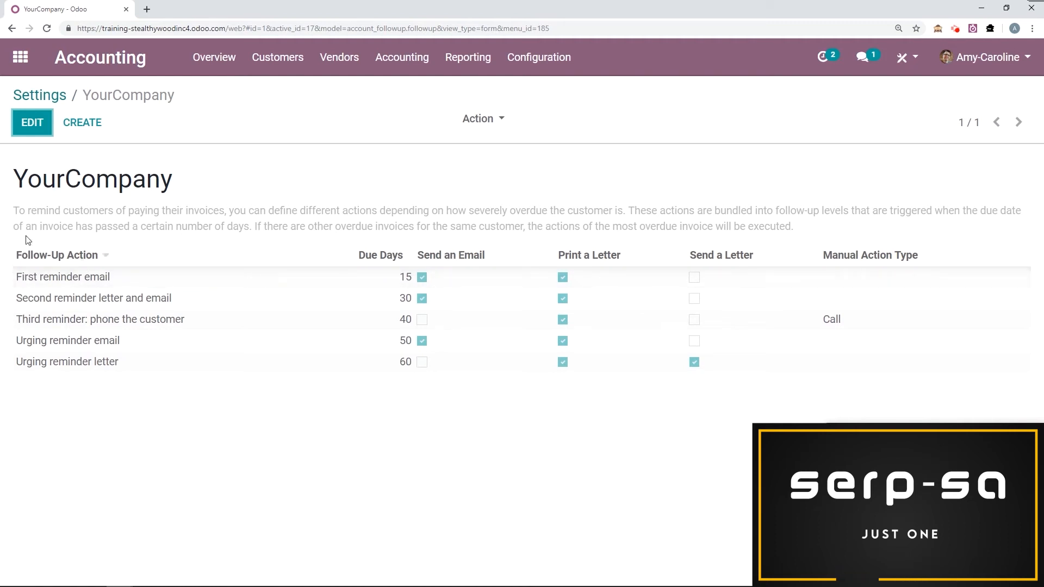
left_click(32, 125)
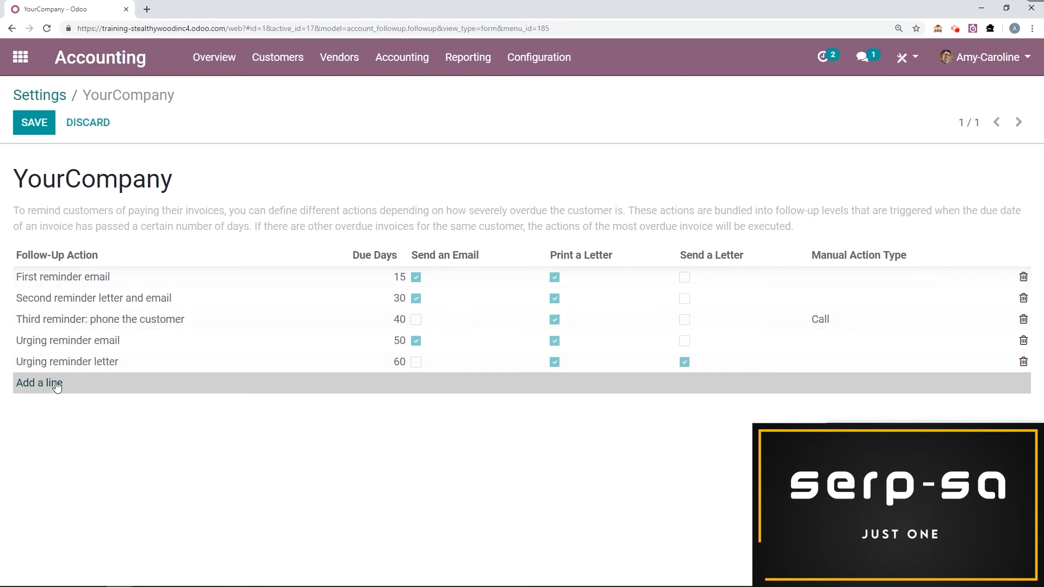
left_click(98, 283)
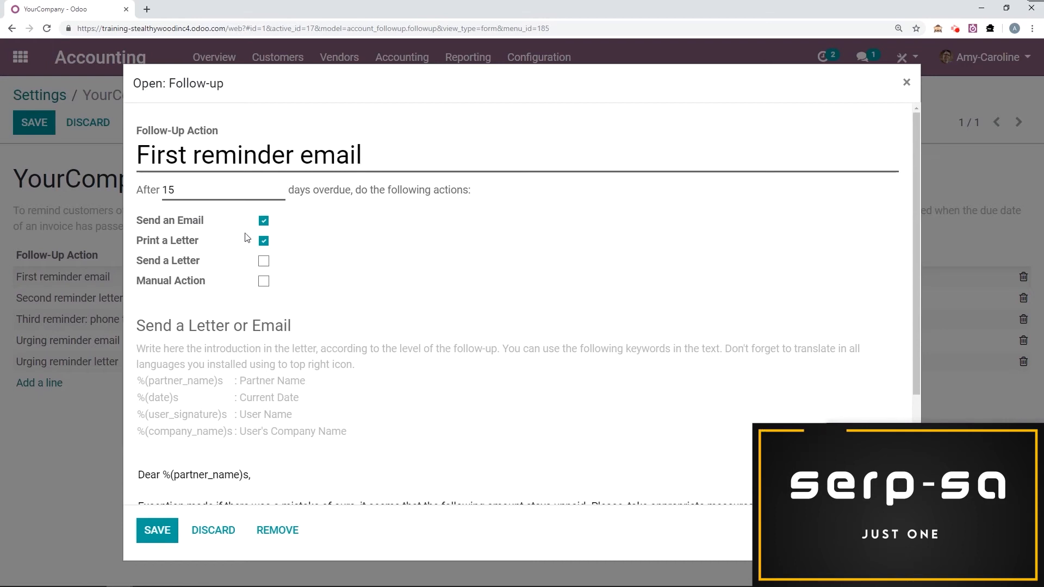
left_click(165, 191)
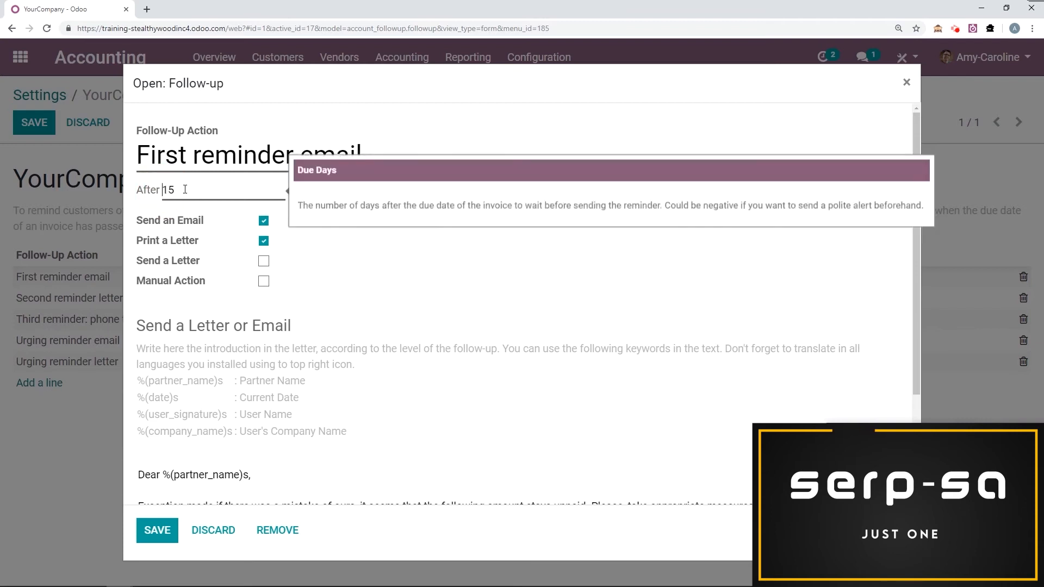
type("-")
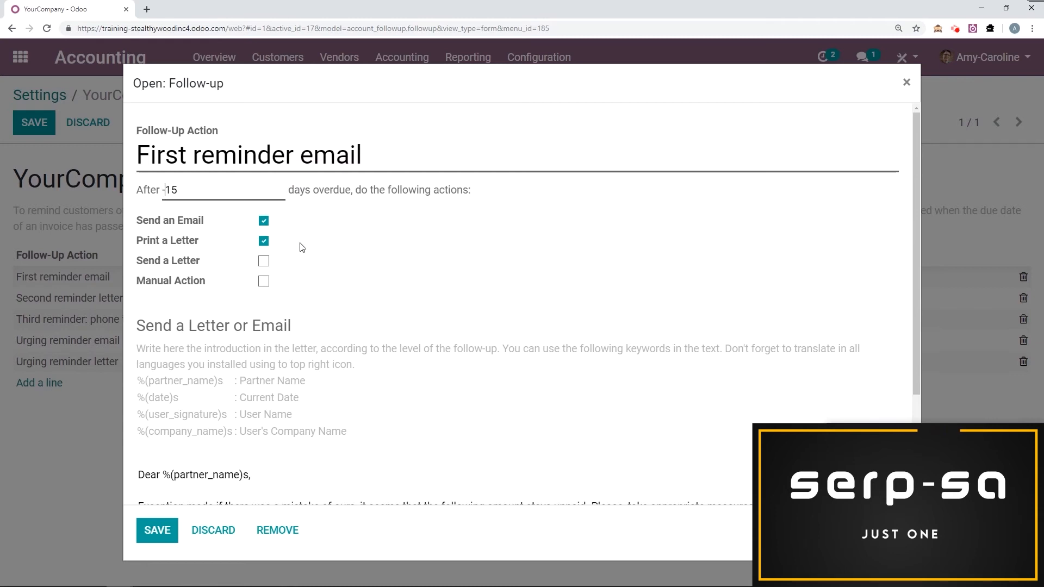
Enable a manual action on the first reminder with type To Do and the action text "Check if paid".
left_click(264, 281)
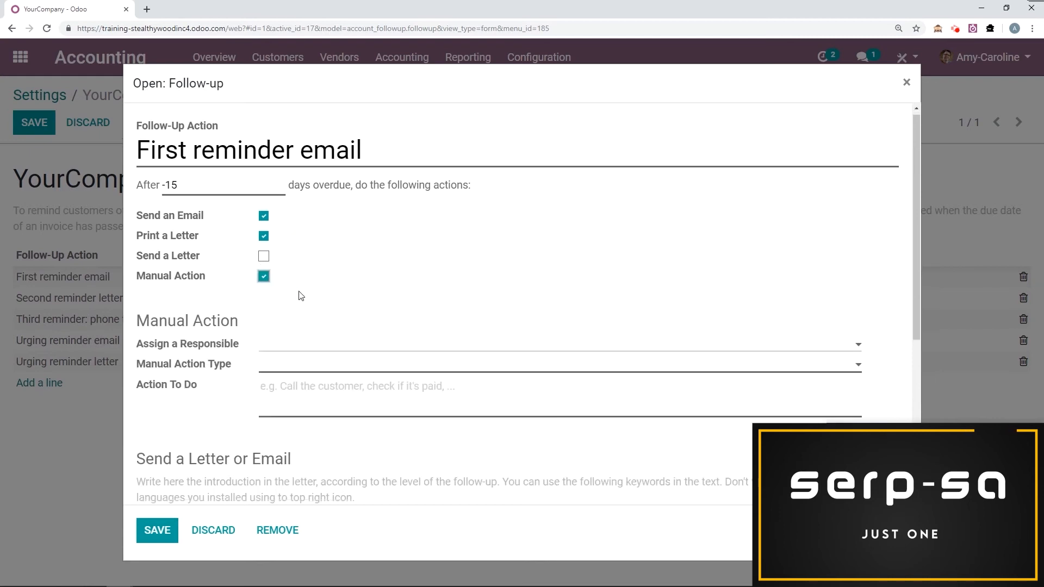
scroll(288, 263, "down", 1)
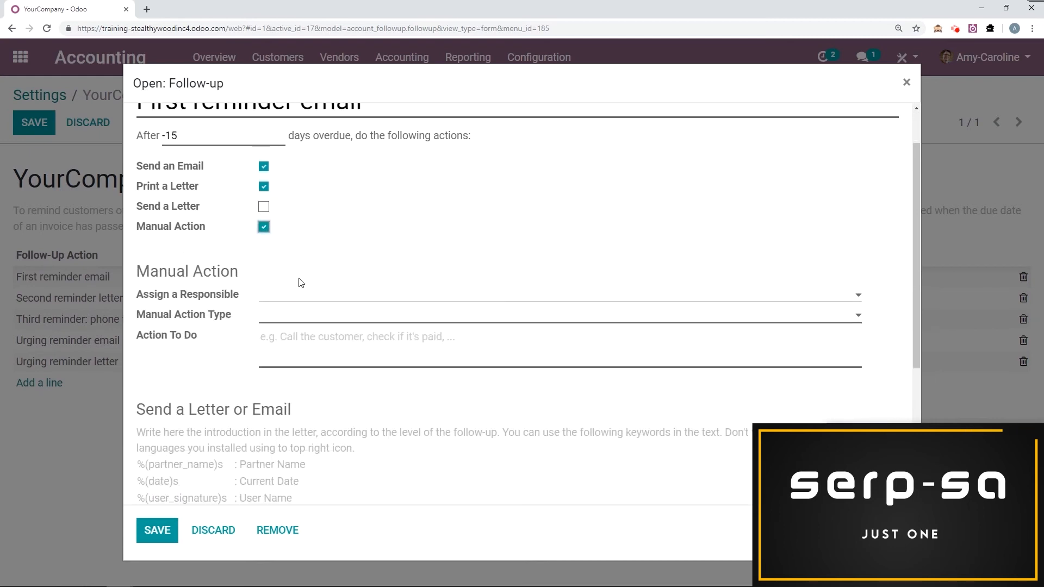
scroll(302, 241, "down", 1)
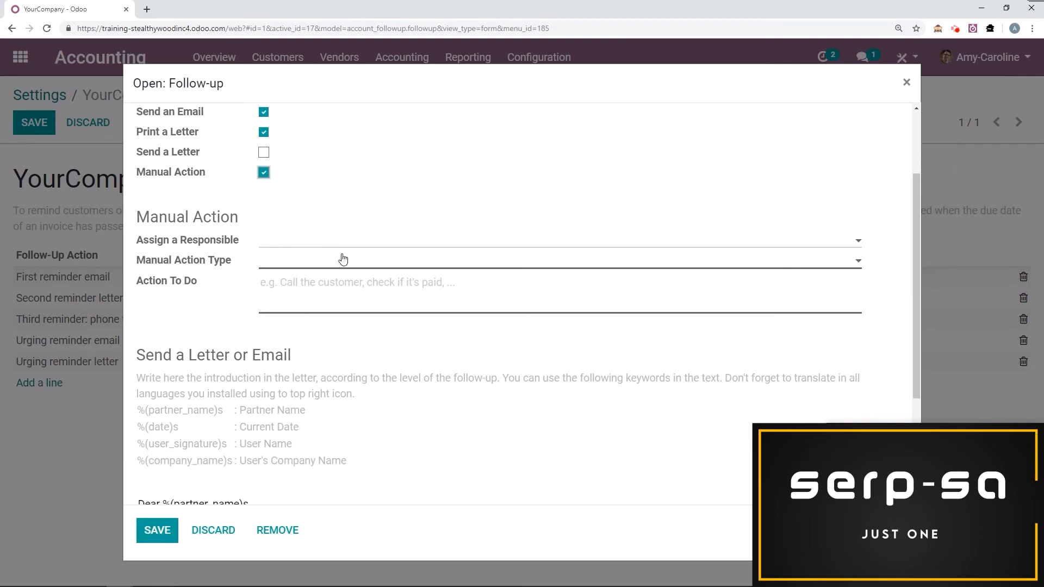
left_click(287, 266)
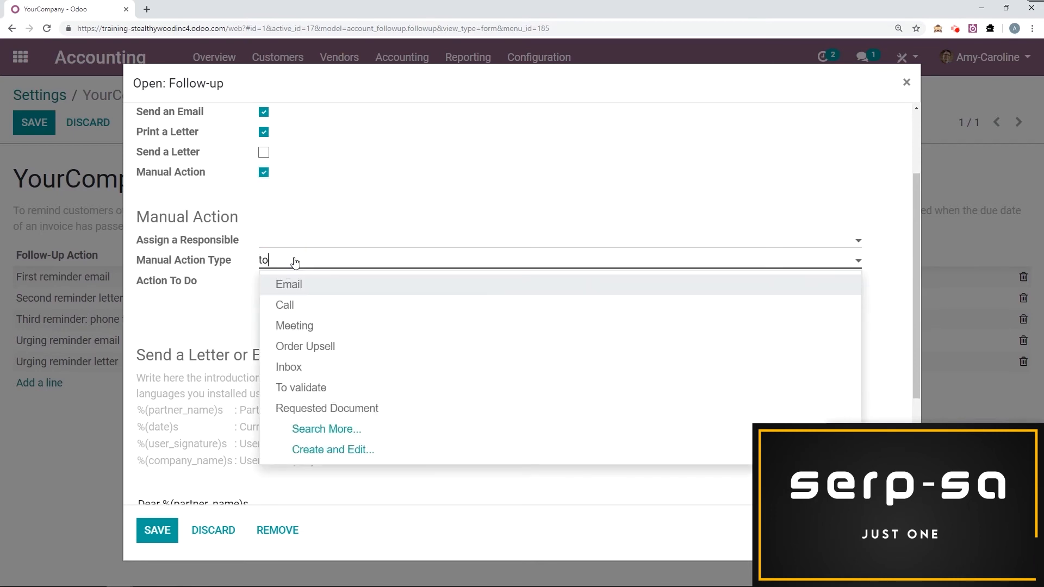
left_click(311, 305)
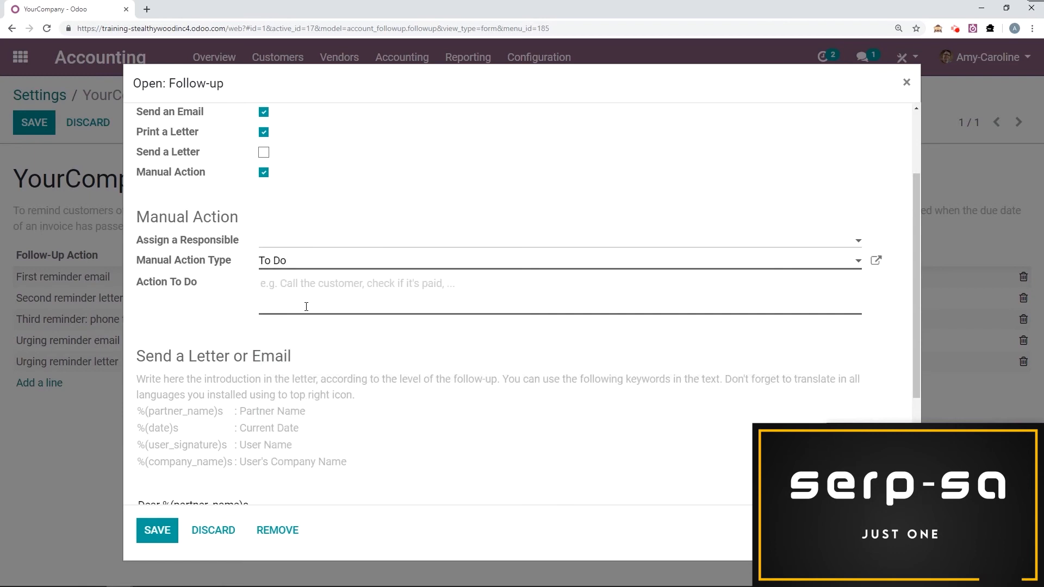
type("Check if paid")
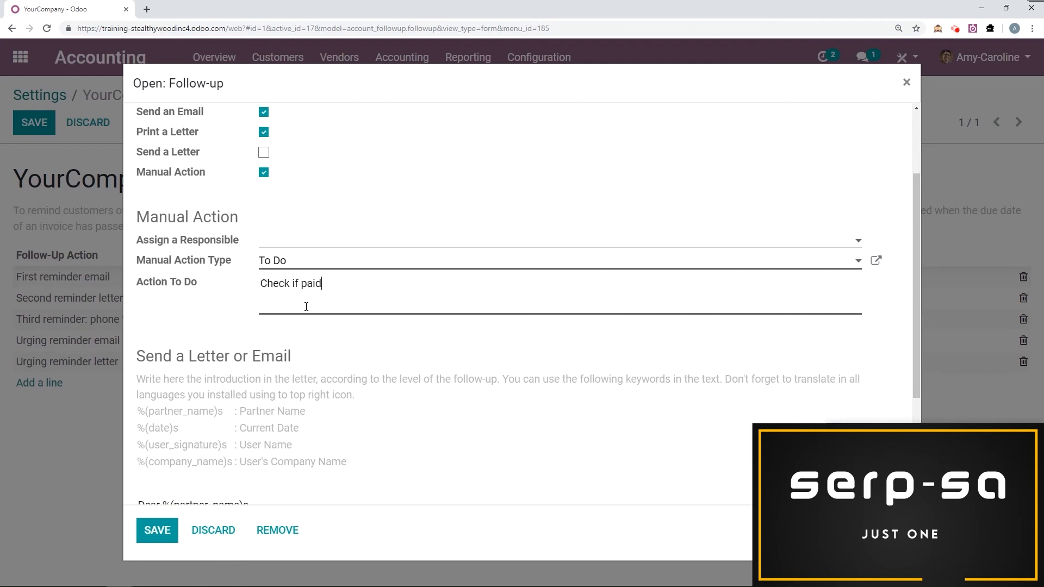
Sign the reminder letter below "Best Regards," with the sender's name followed by "from Stealthy Wood Inc." and save the level and the follow-up configuration.
scroll(306, 306, "down", 3)
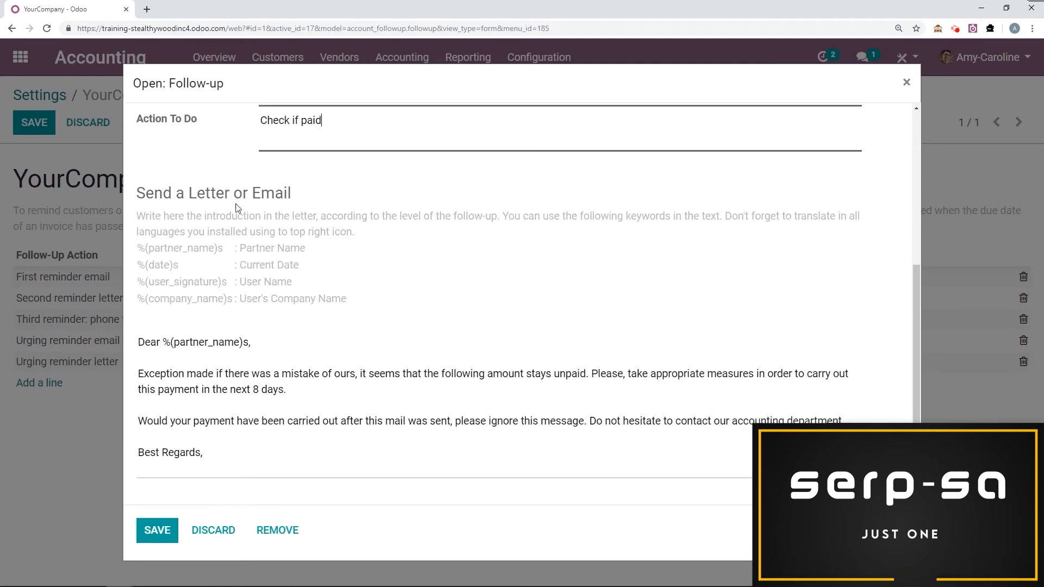
scroll(306, 218, "down", 1)
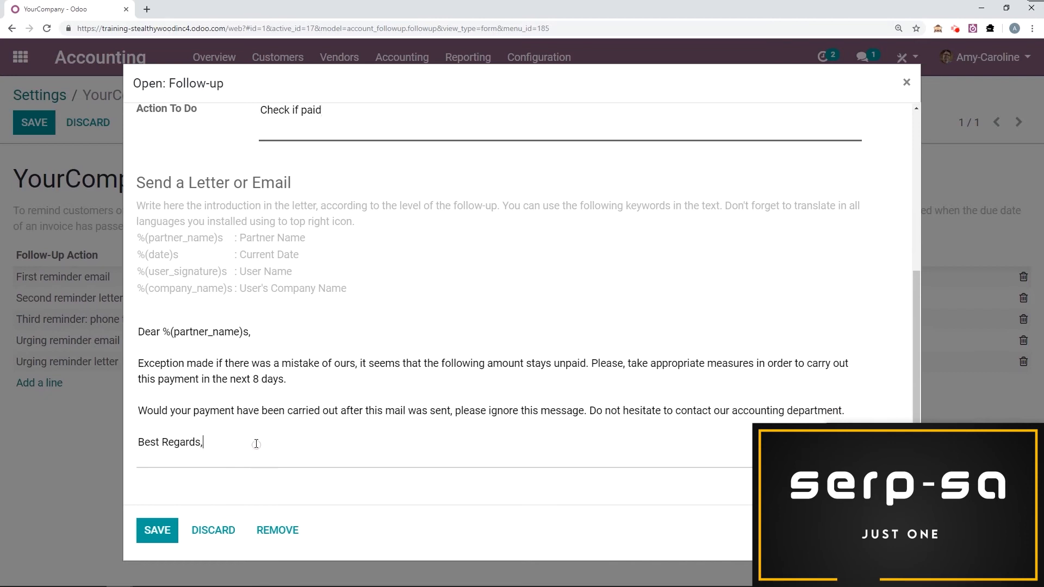
key("Return")
key("Return")
type("Amy-Caroline from Stealthy Wood Inc.")
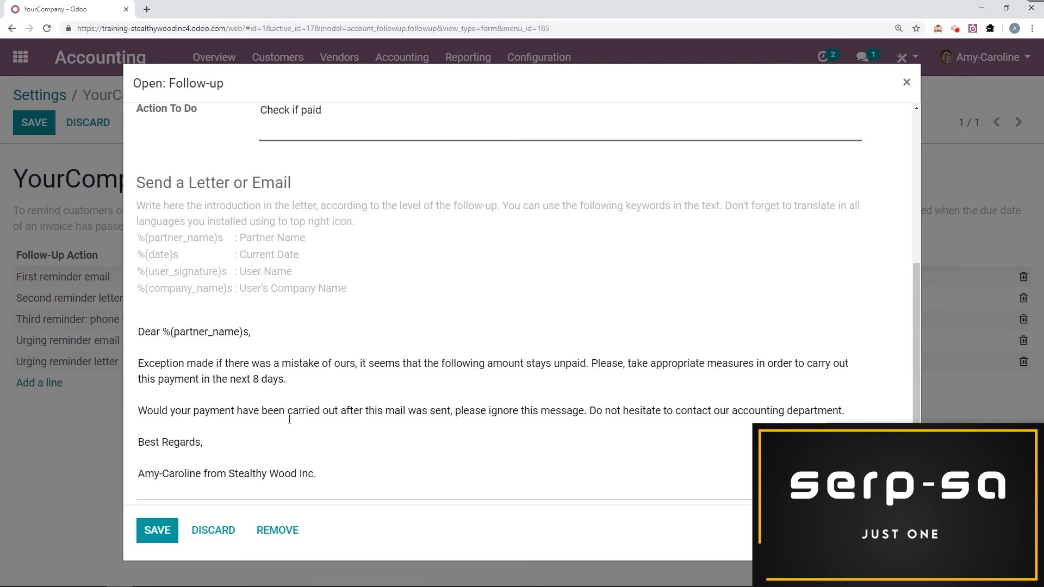
left_click(152, 535)
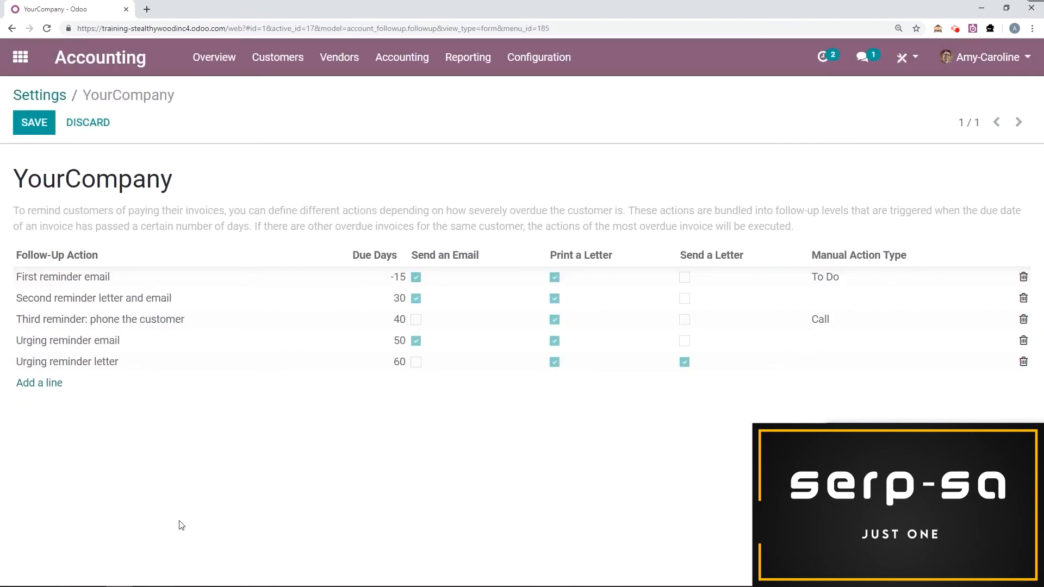
left_click(38, 123)
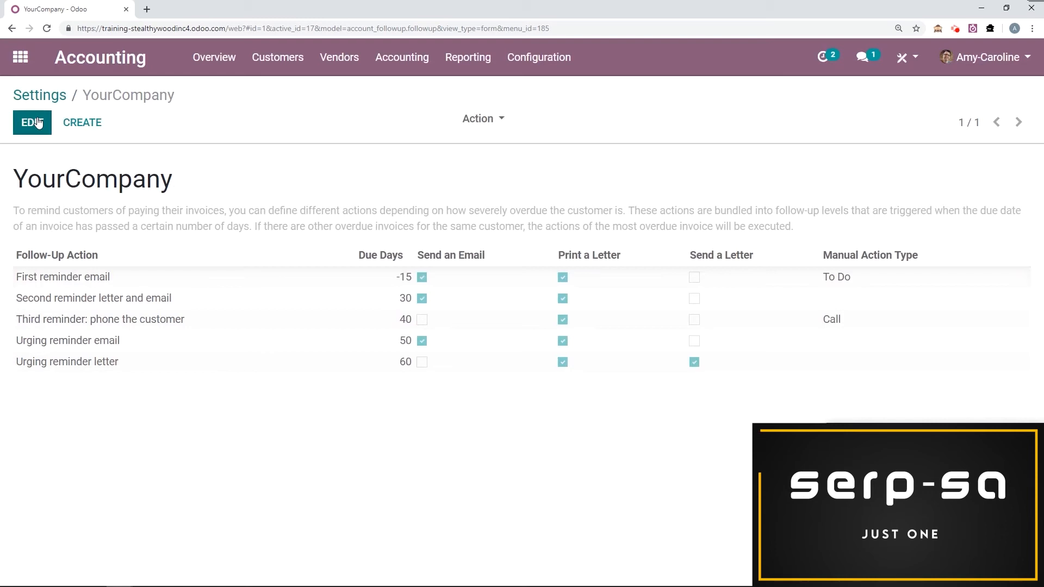
Find the open Yggrasil Flowers invoice among the customer invoices and duplicate it.
left_click(136, 64)
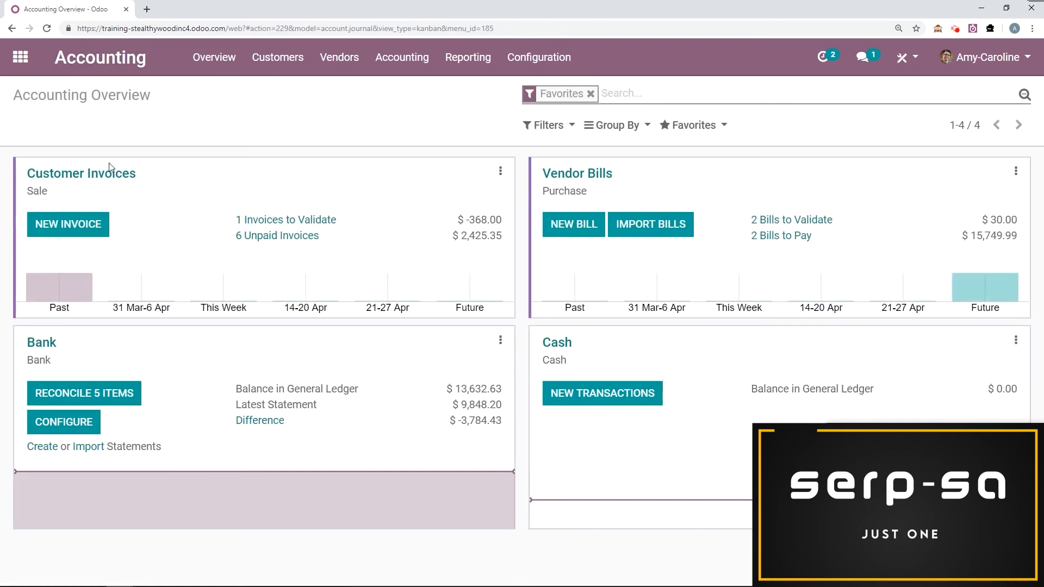
left_click(122, 172)
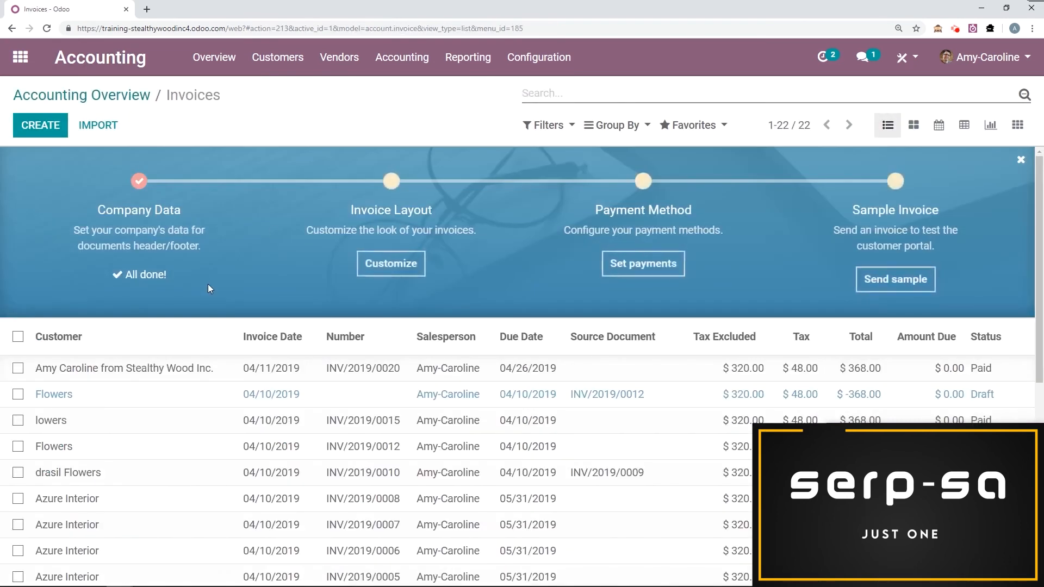
scroll(208, 284, "down", 1)
scroll(188, 310, "down", 6)
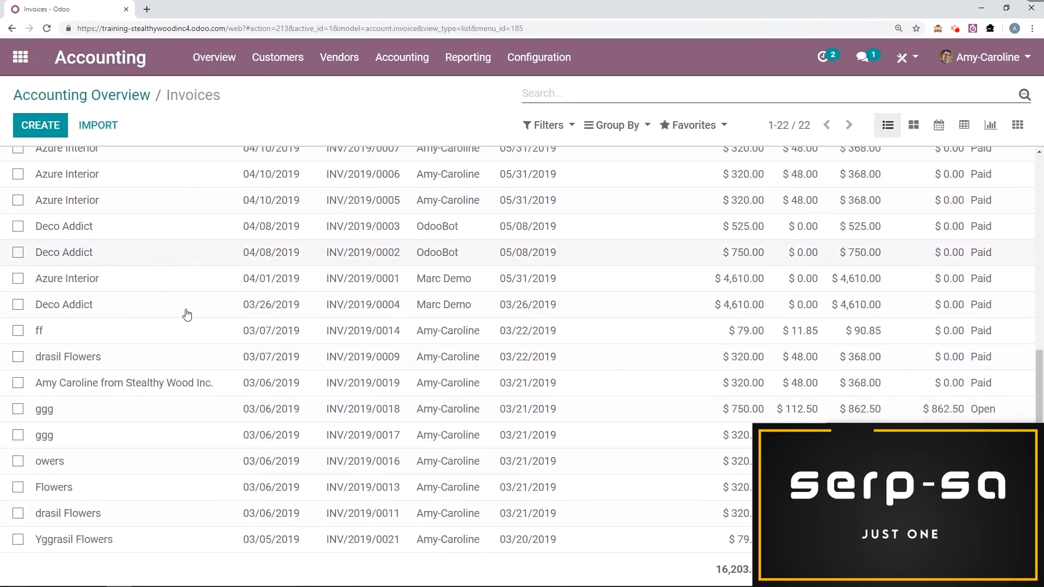
left_click(135, 544)
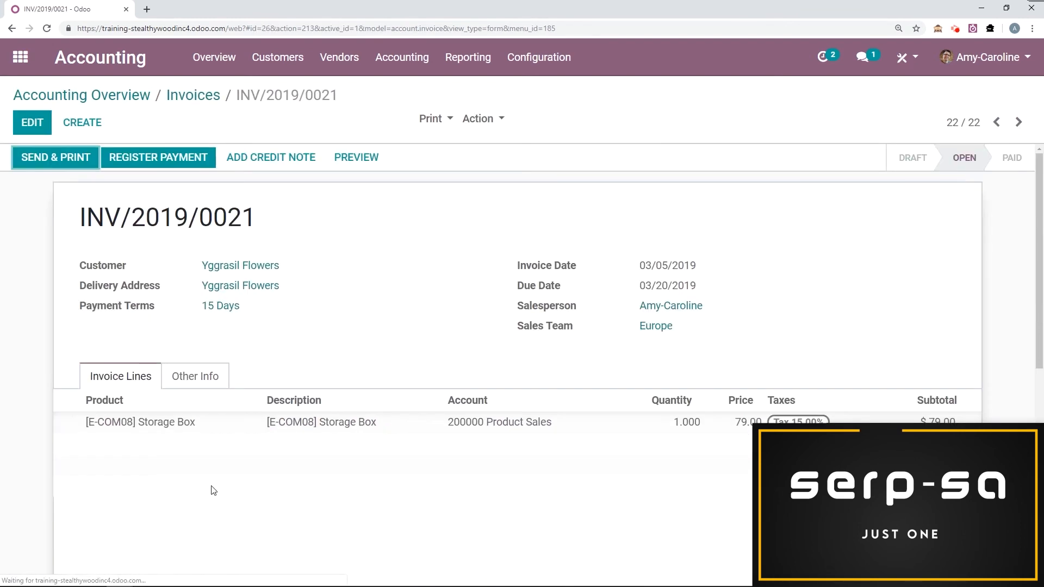
left_click(491, 118)
left_click(500, 163)
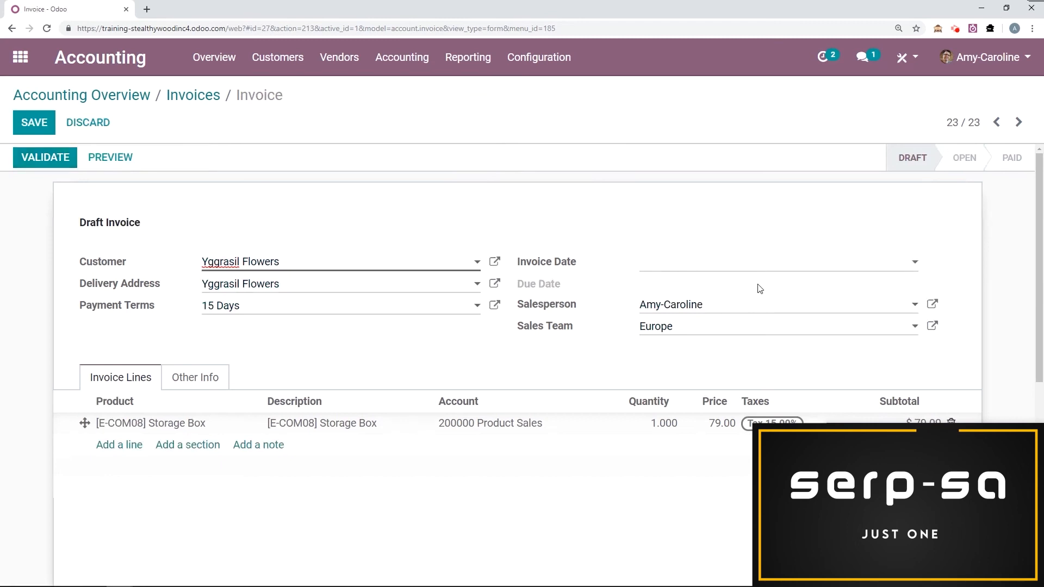
Set the duplicated invoice's date to 03/05/2019 and validate the invoice.
left_click(728, 268)
left_click(667, 290)
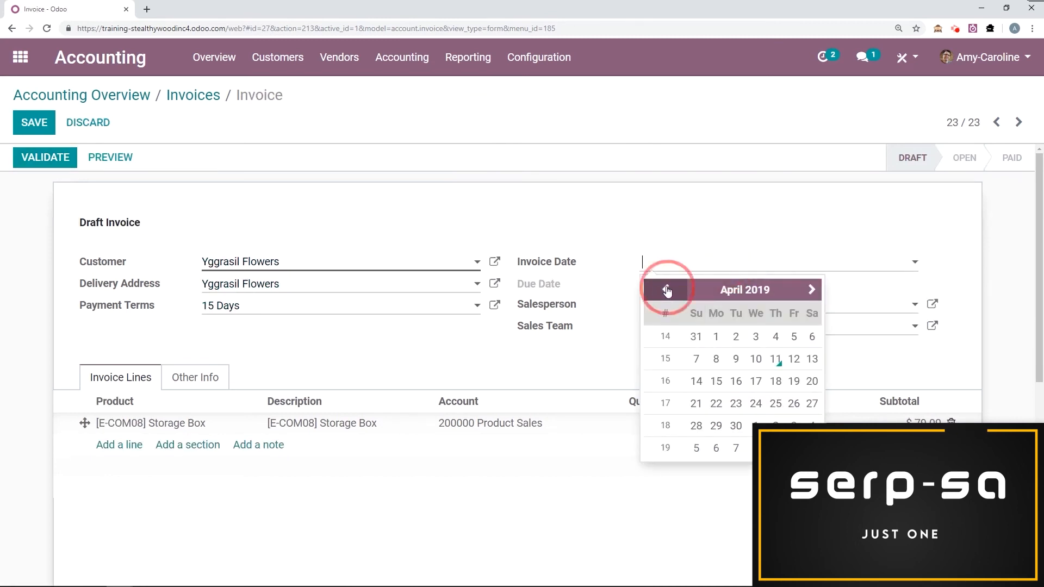
left_click(737, 360)
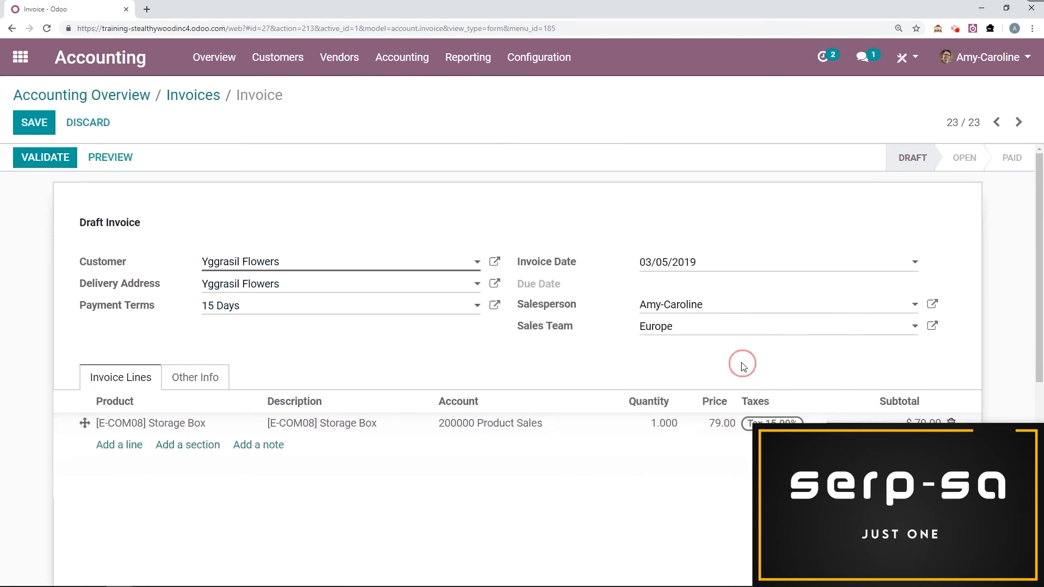
scroll(413, 378, "down", 1)
scroll(361, 349, "up", 1)
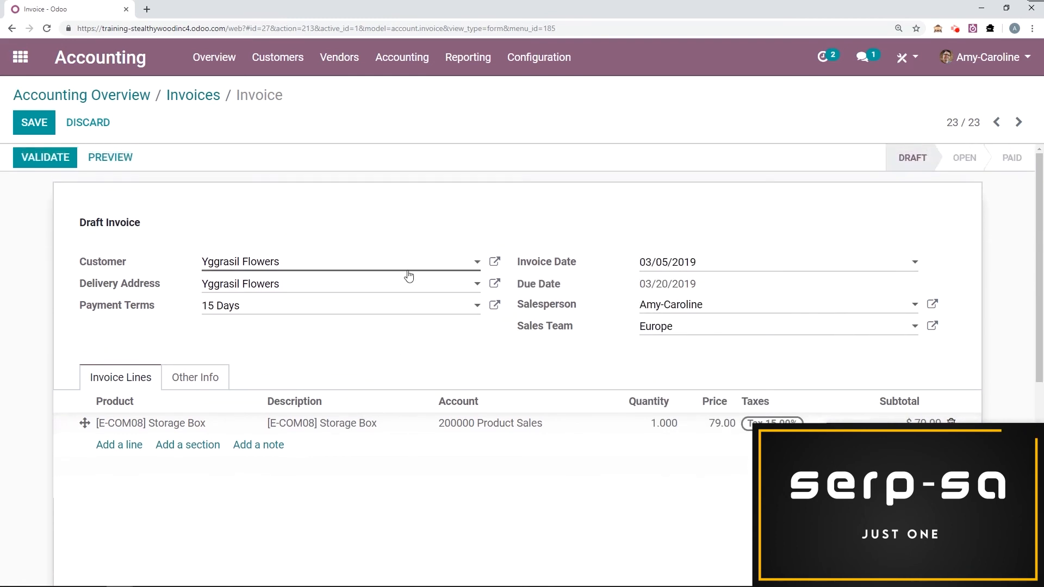
left_click(64, 163)
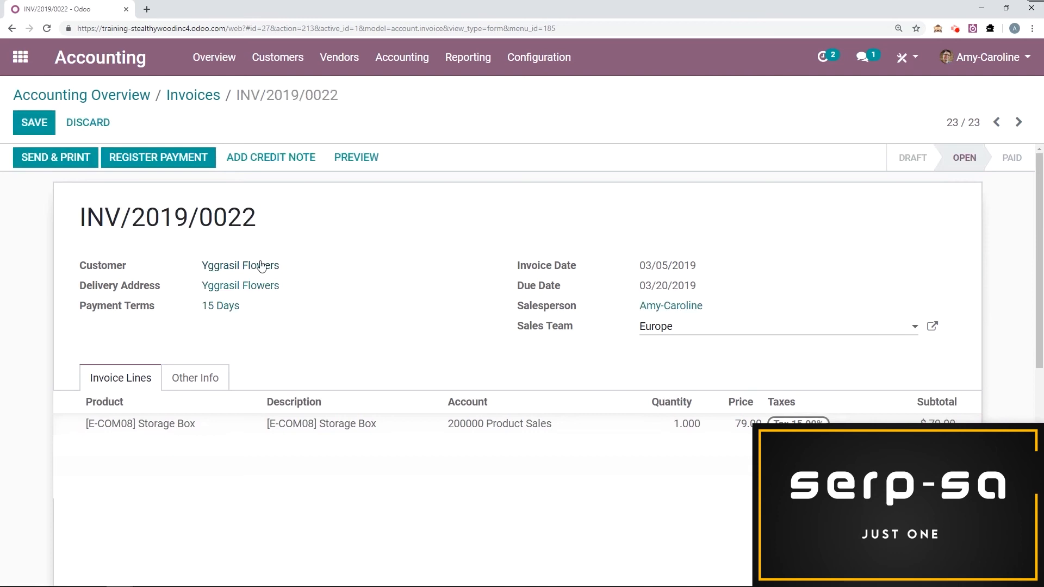
Check the amount due on the Yggrasil Flowers customer record and go to the customer follow-up reports.
left_click(255, 267)
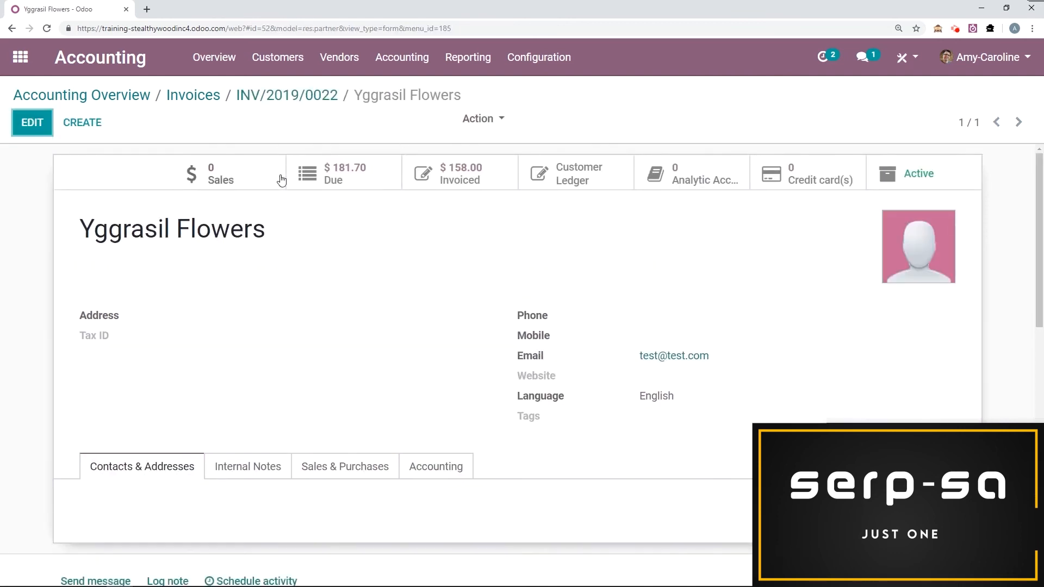
left_click(287, 69)
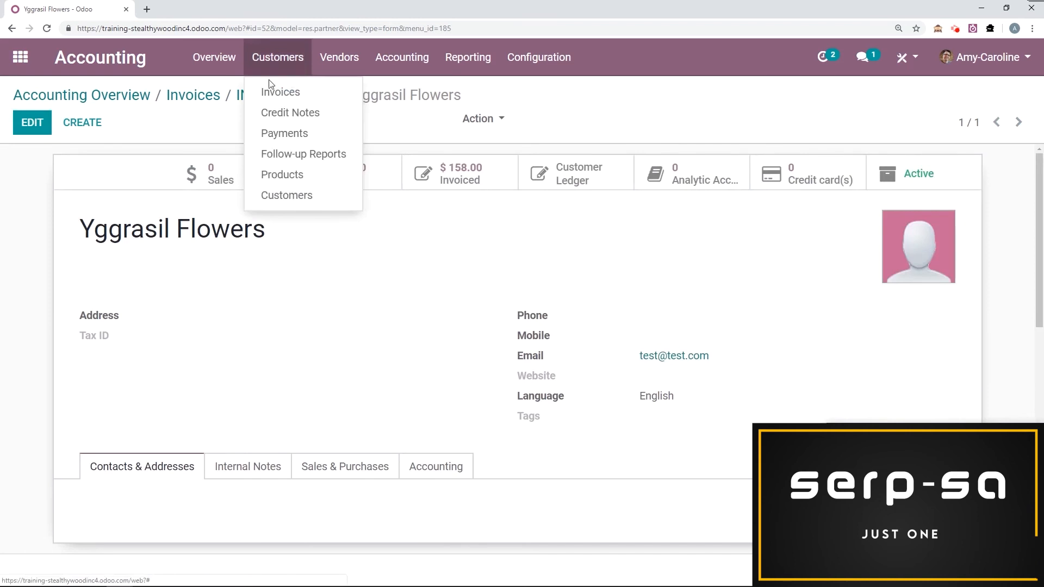
left_click(320, 158)
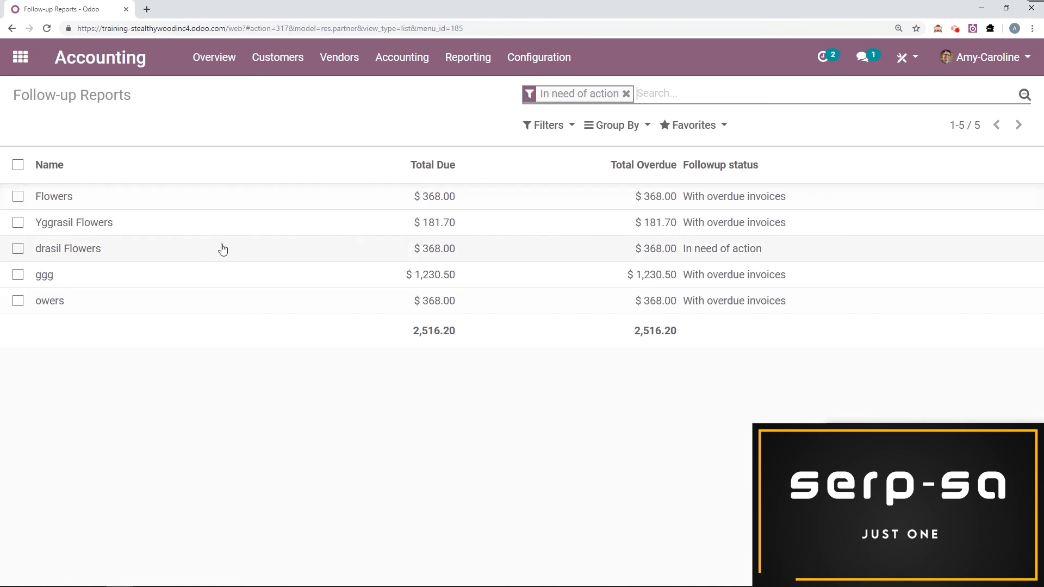
Process the follow-ups for Yggrasil Flowers and view the generated follow-up letter PDF.
left_click(19, 223)
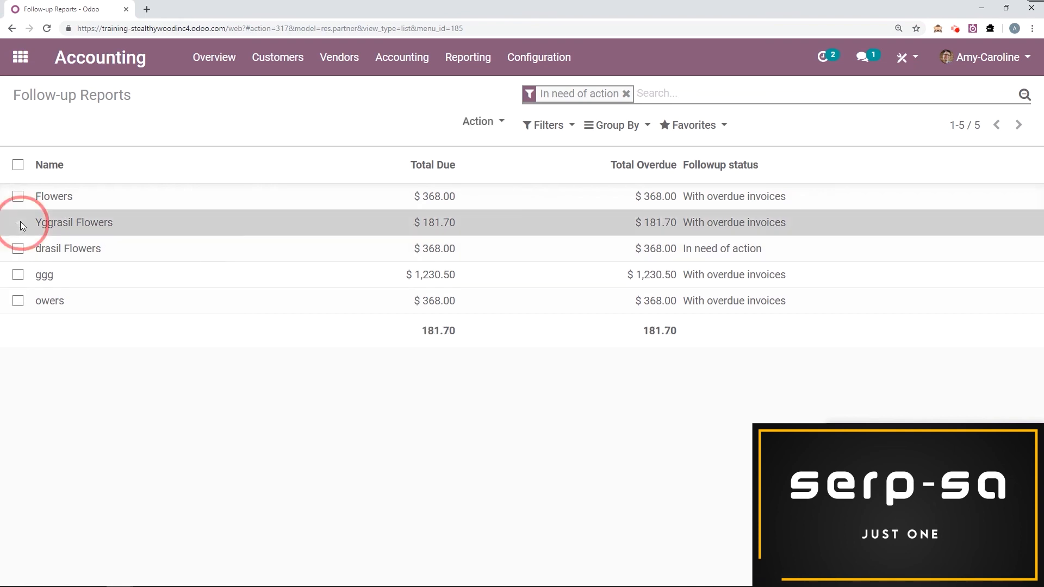
left_click(491, 125)
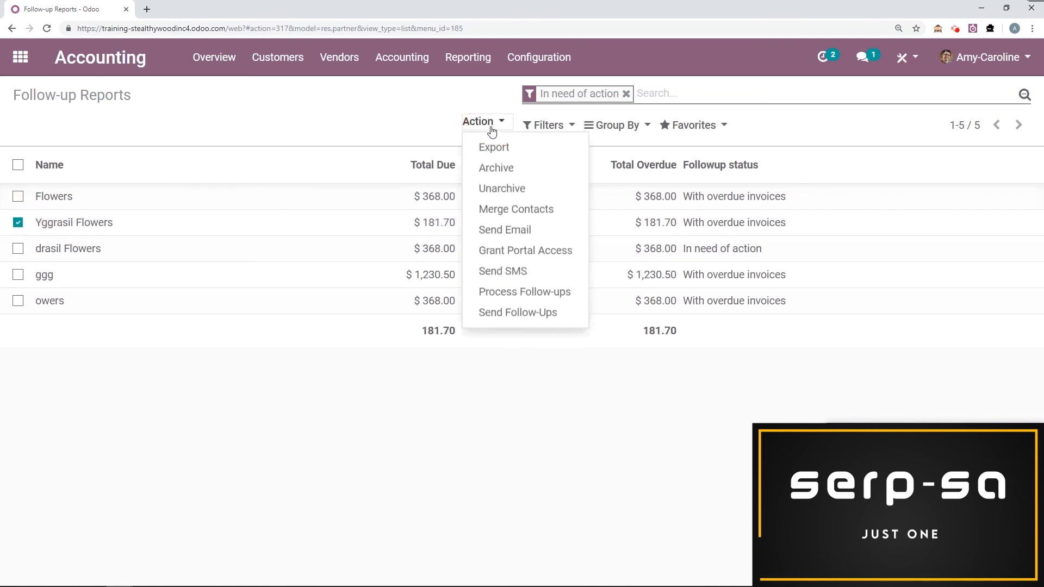
left_click(552, 300)
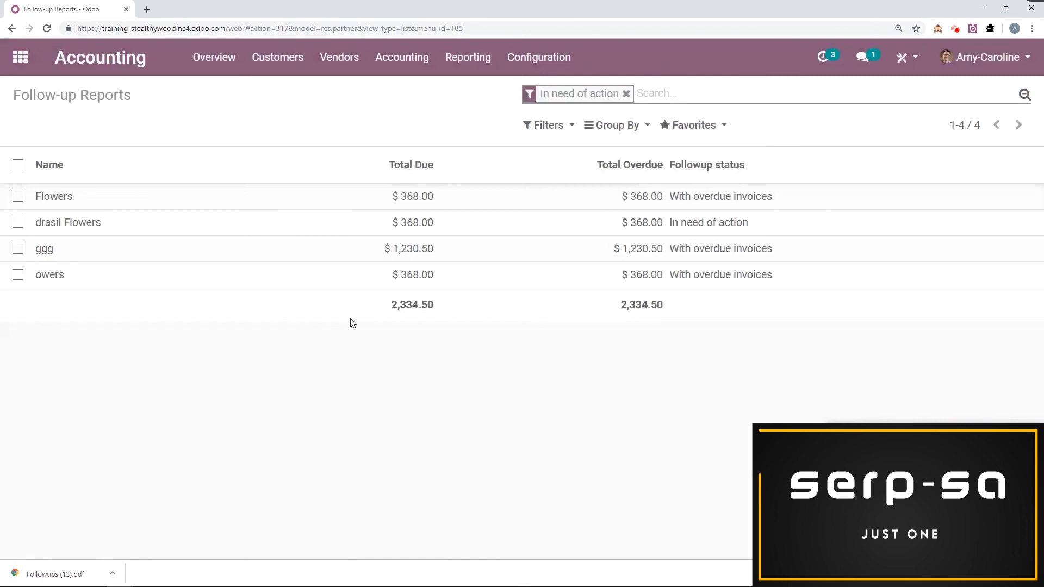
left_click(77, 571)
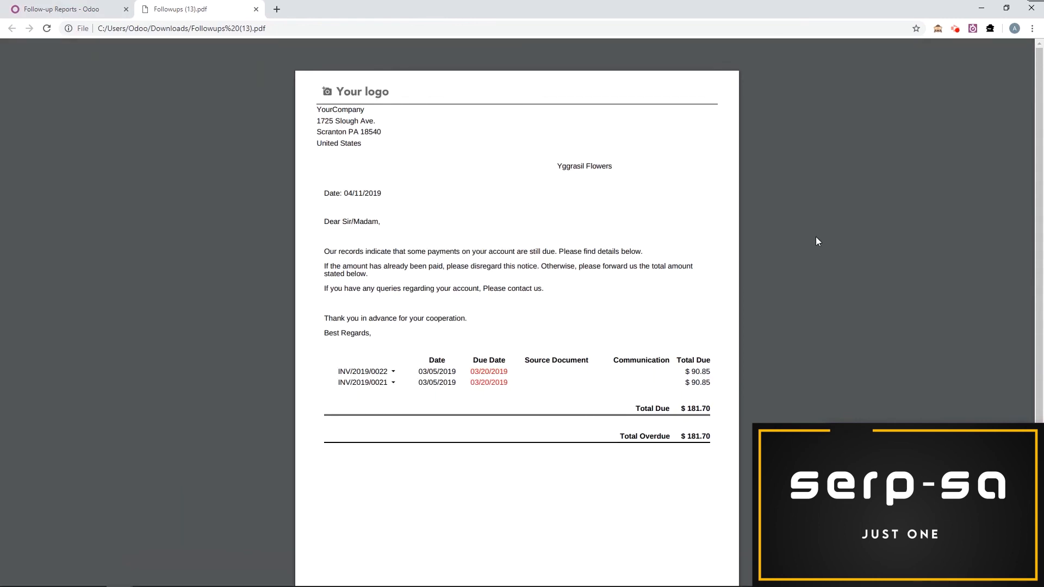
left_click(60, 10)
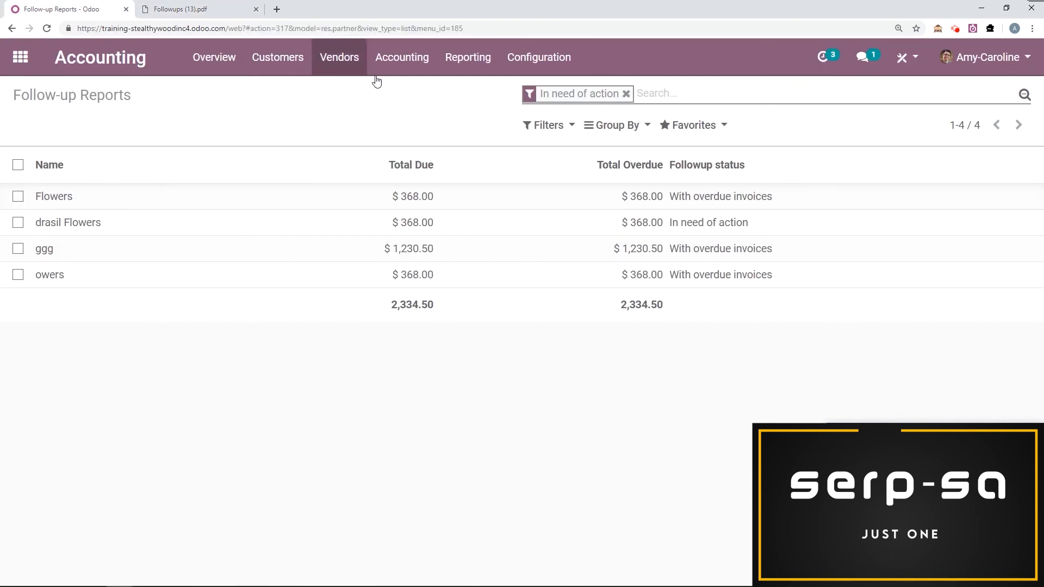
Remove the In need of action filter, open the Yggrasil Flowers follow-up report and examine its planned activities and logged messages.
left_click(626, 93)
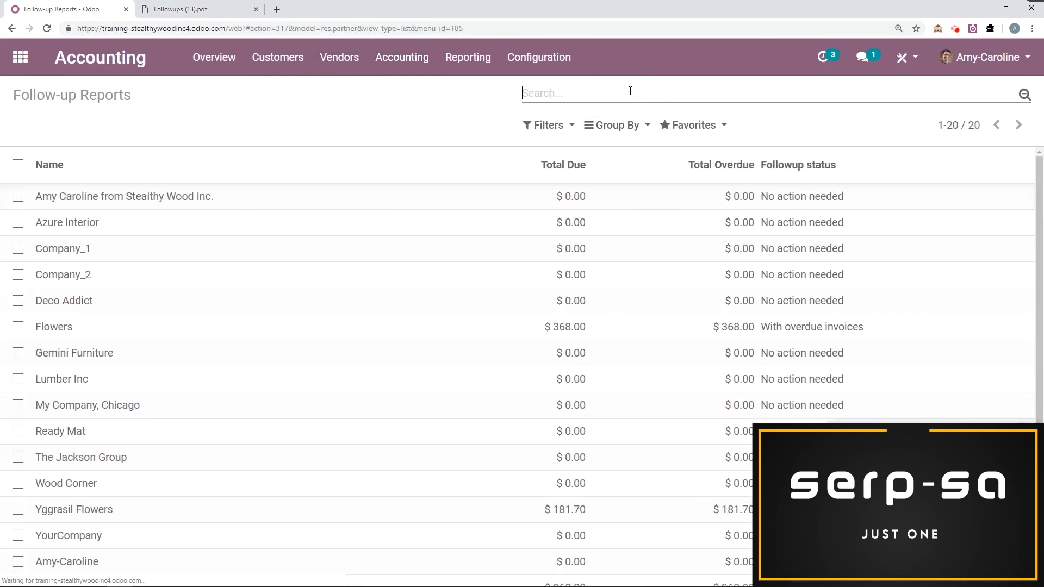
scroll(103, 345, "down", 3)
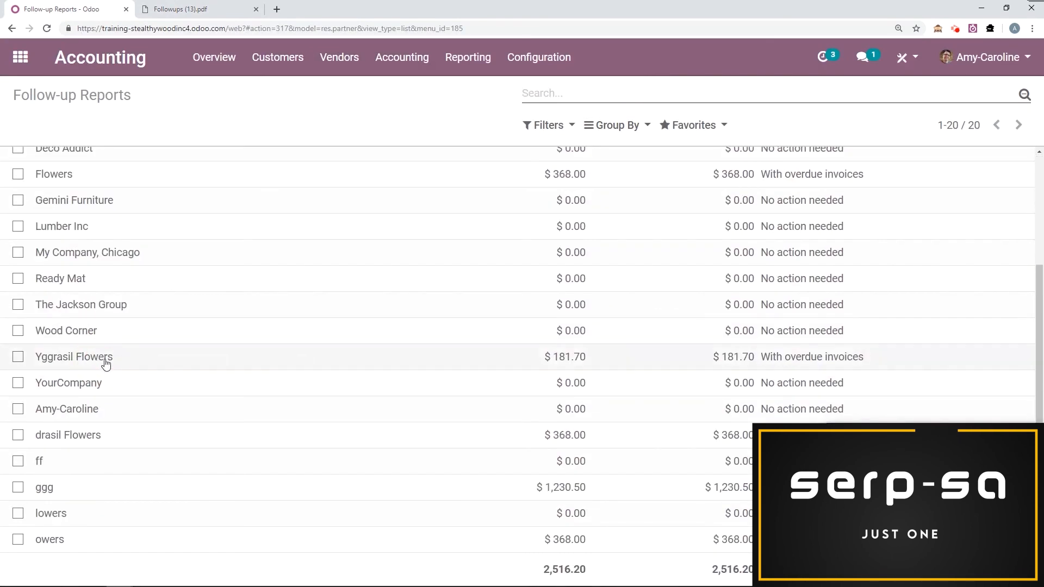
left_click(106, 363)
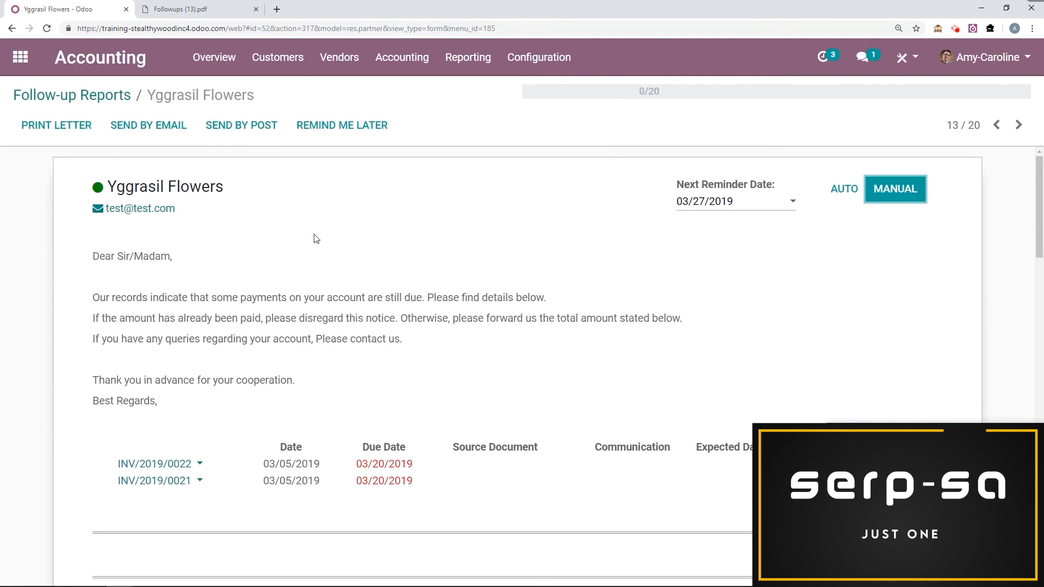
scroll(315, 238, "down", 5)
scroll(489, 275, "up", 5)
scroll(359, 277, "down", 10)
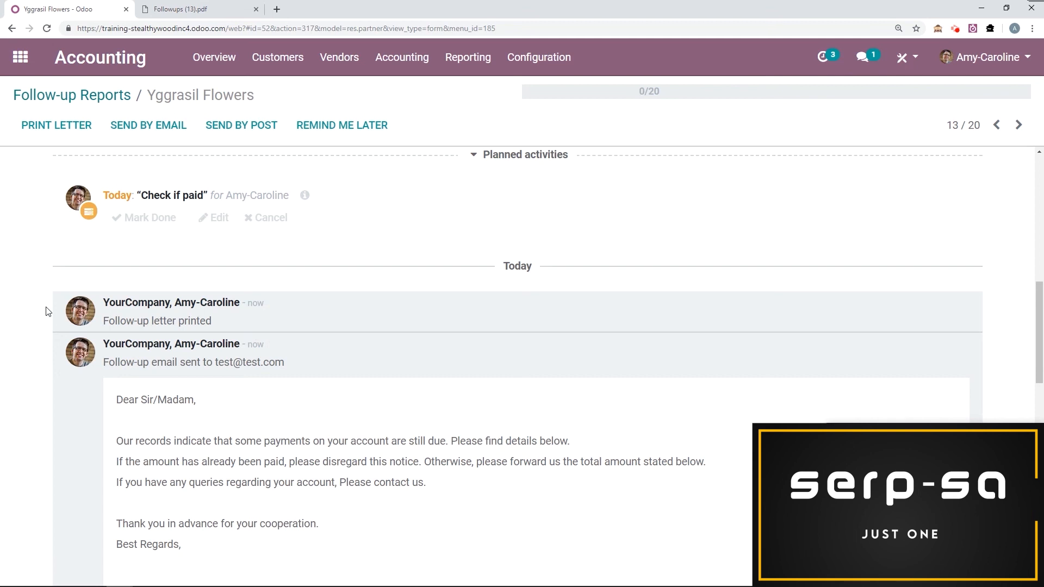
scroll(43, 304, "up", 1)
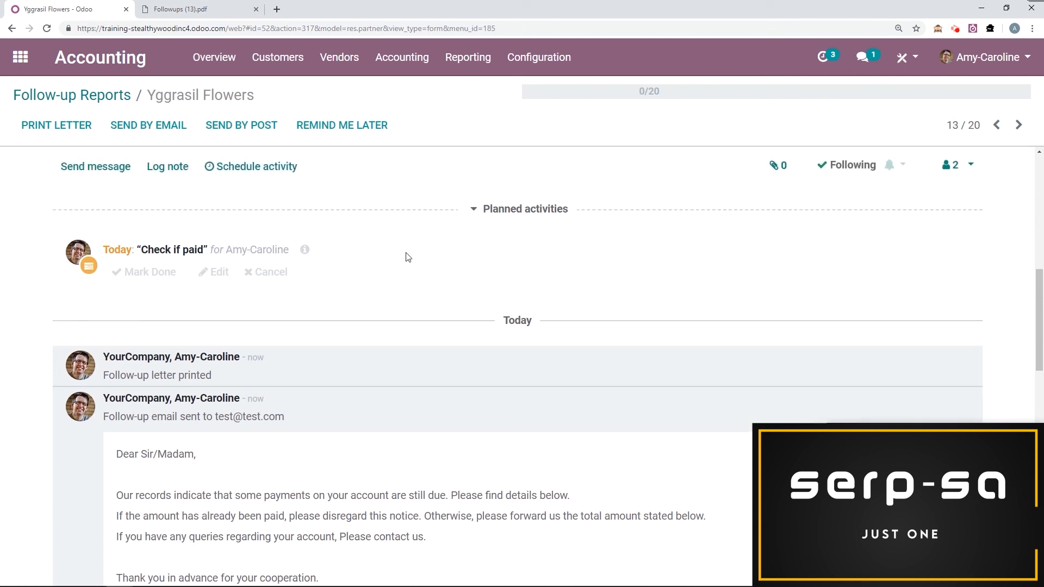